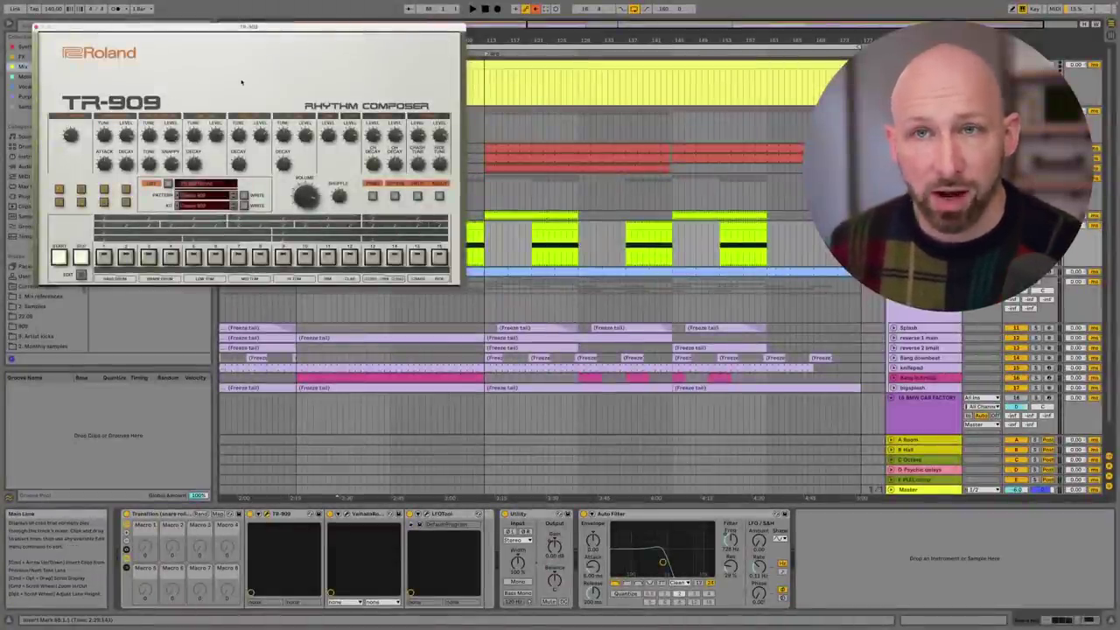
Open the ValhallaRoom and LFOTool plug-in windows and place them side by side.
left_click(343, 513)
left_click_drag(382, 145, 374, 148)
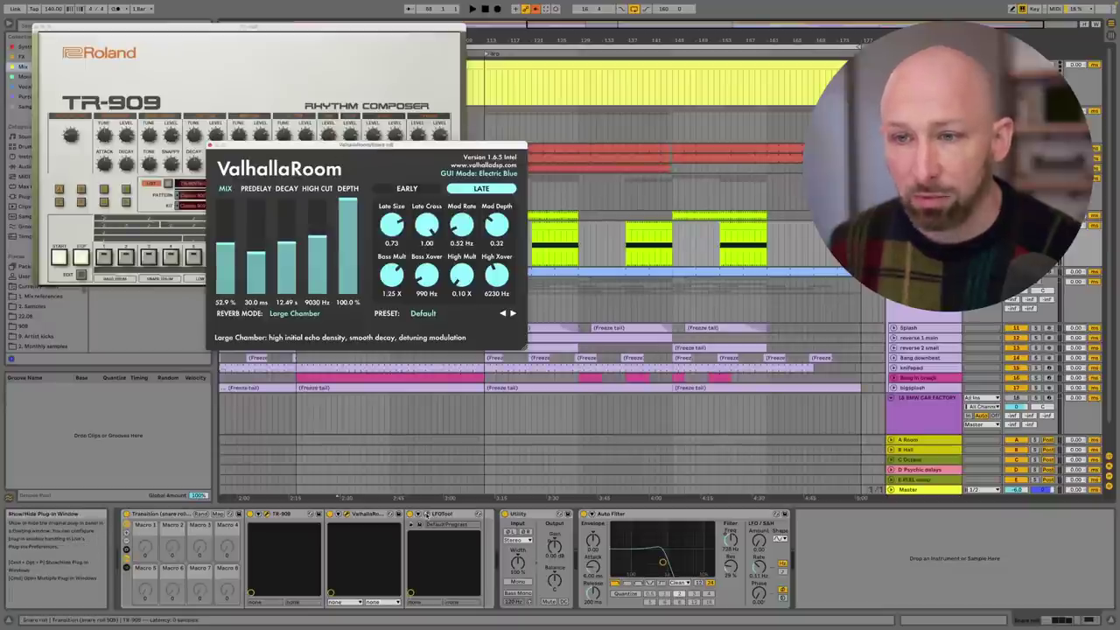
left_click(424, 513)
left_click_drag(617, 342, 615, 137)
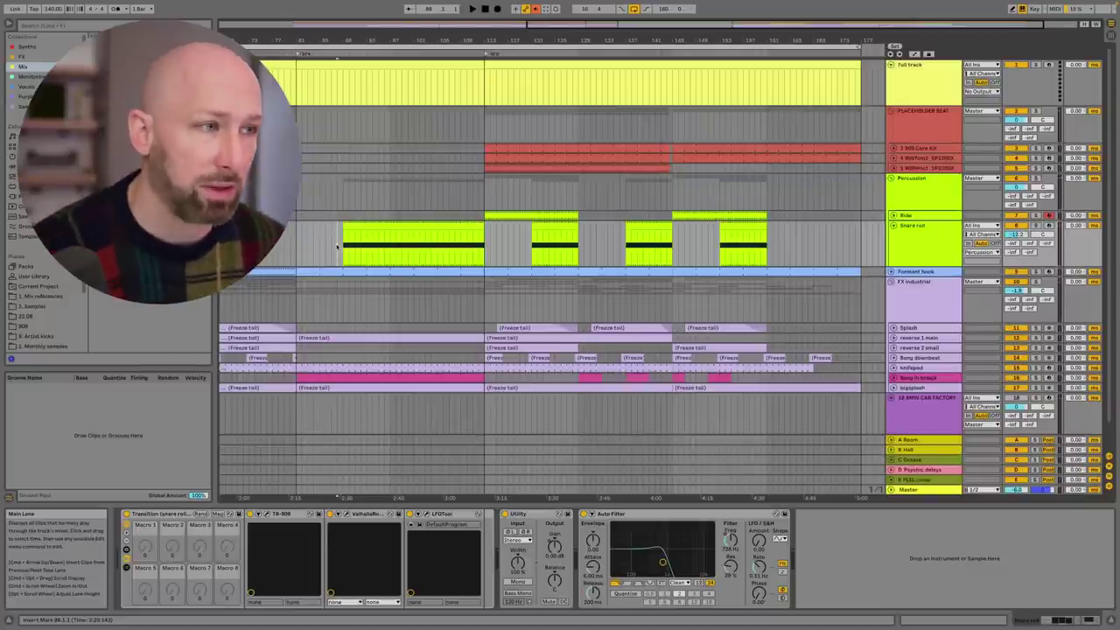
Show the tracks' automation lanes and play the arrangement through.
key("a")
key("space")
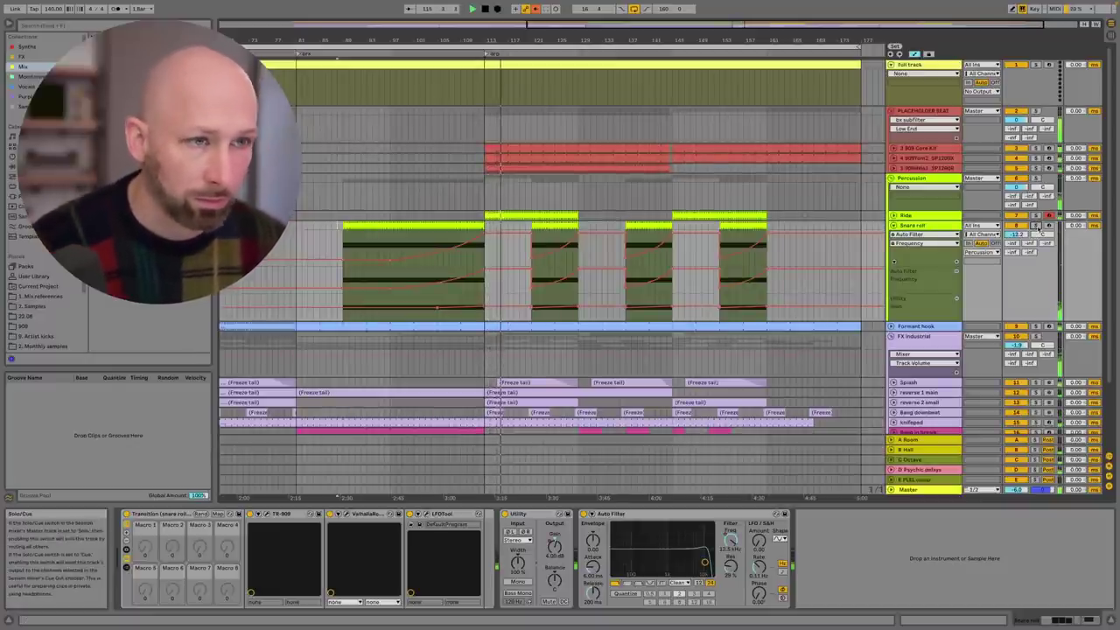
key("space")
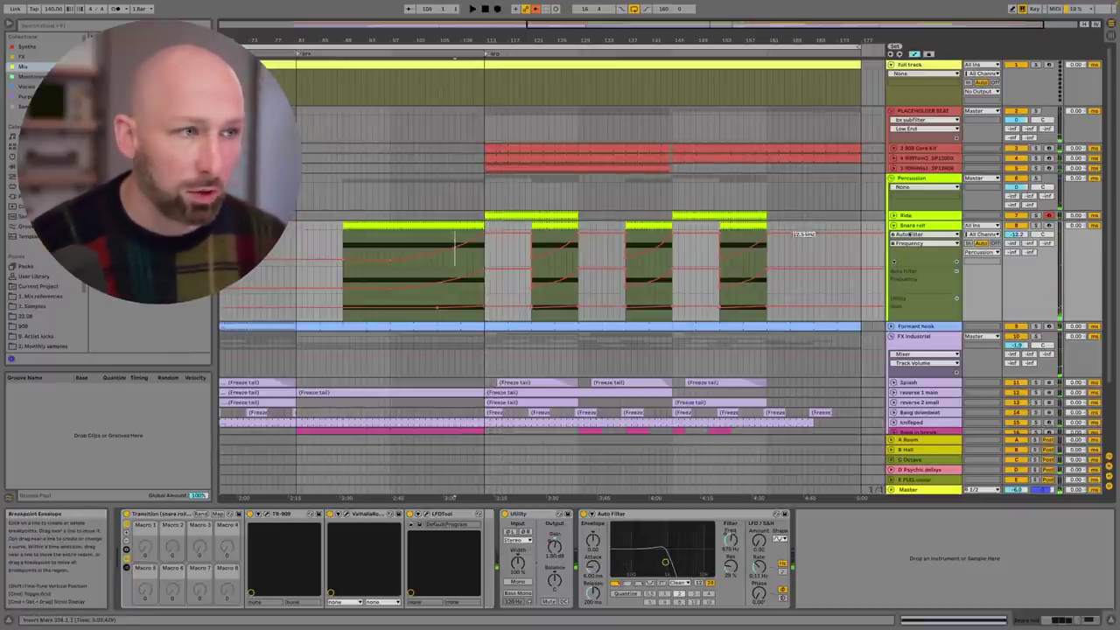
Replay from just before the snare roll, then select the Snare roll clip.
left_click(455, 252)
key("space")
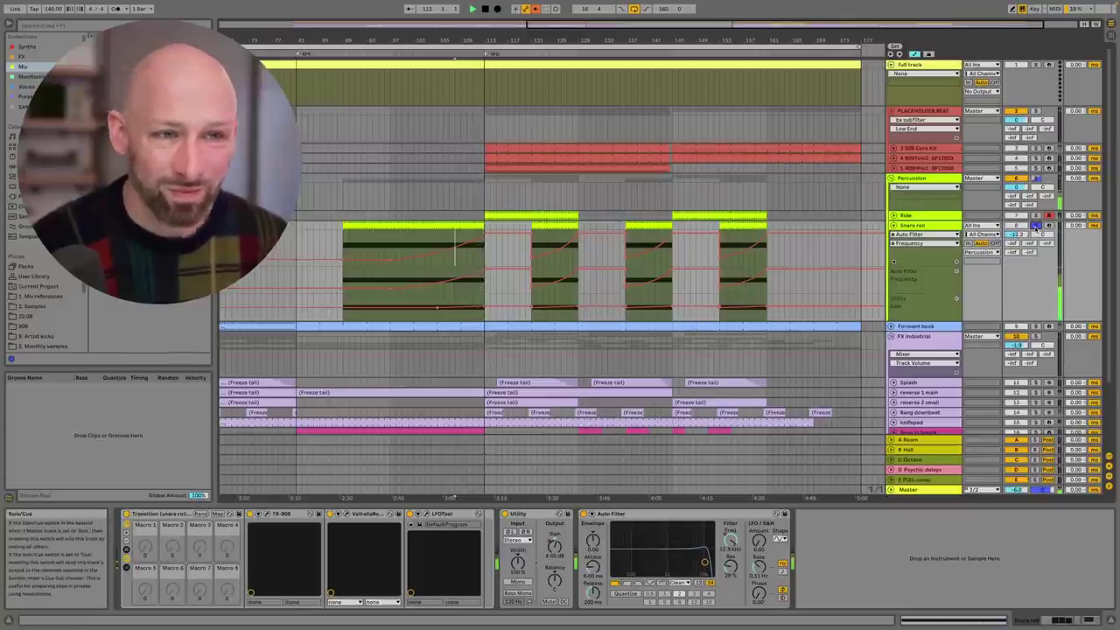
key("space")
left_click(469, 226)
Enlarge the MIDI editor and velocity lane with the snare roll notes selected.
left_click_drag(634, 504, 634, 262)
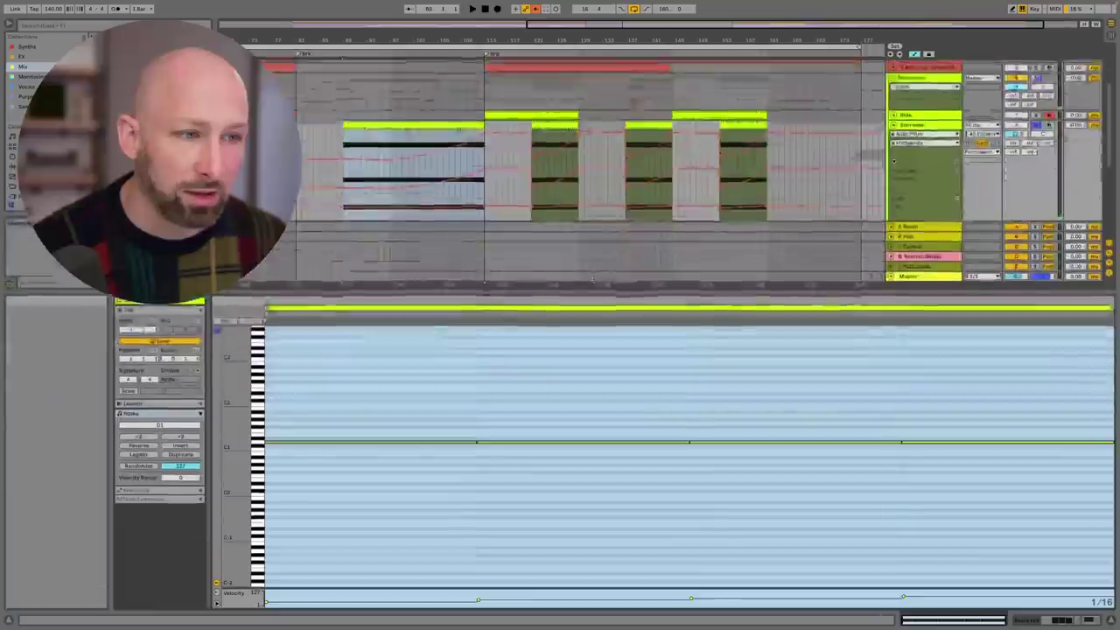
left_click_drag(398, 370, 1021, 491)
left_click(1022, 491)
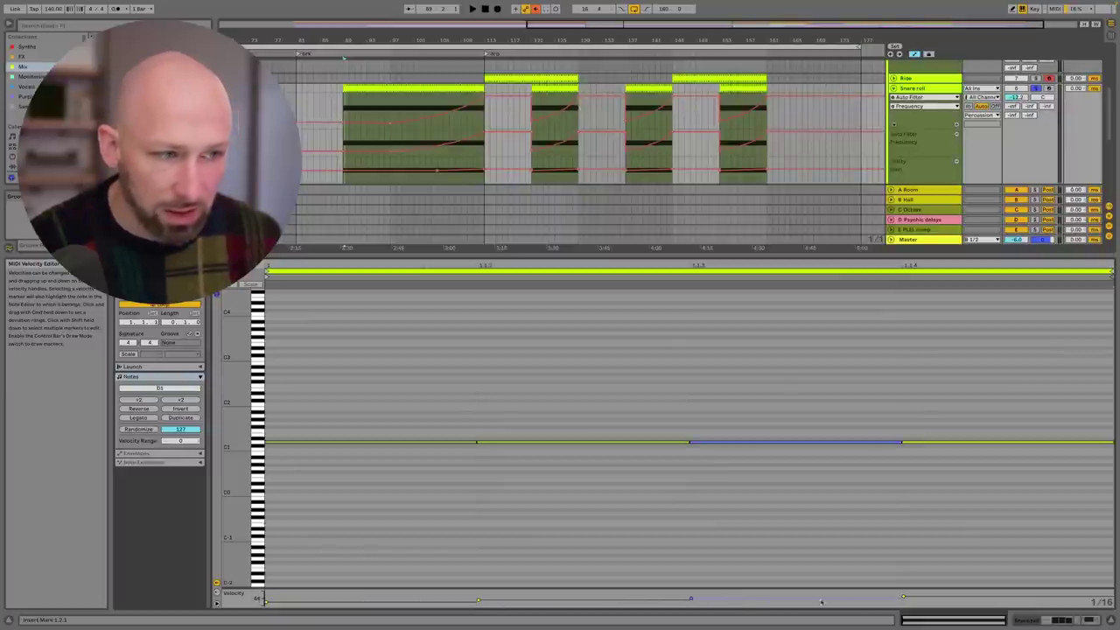
left_click_drag(951, 392, 989, 494)
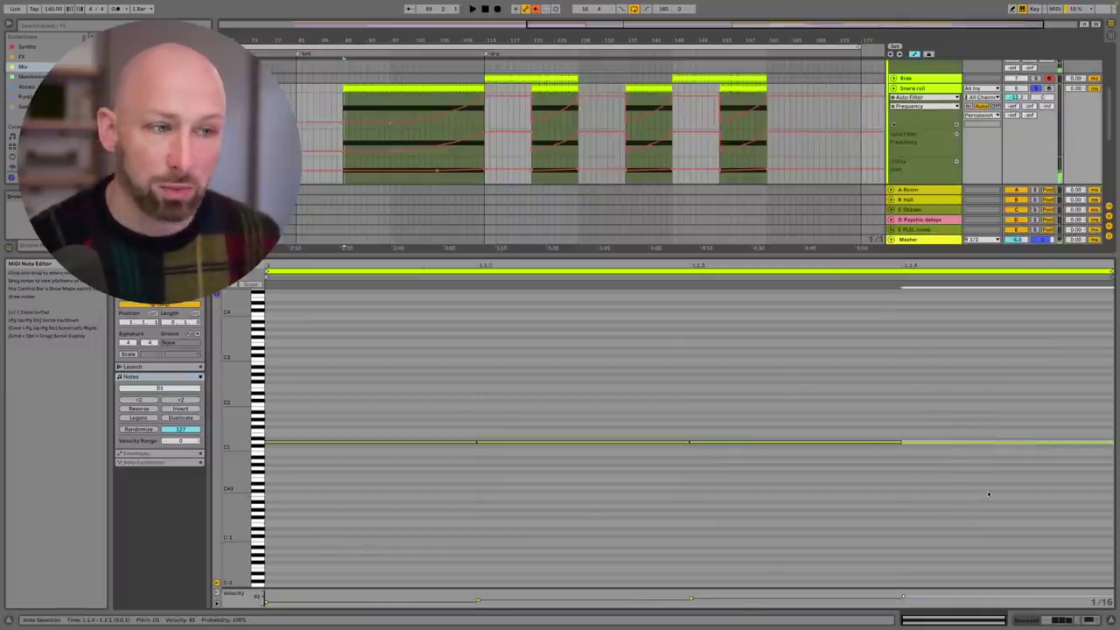
left_click_drag(723, 587, 724, 404)
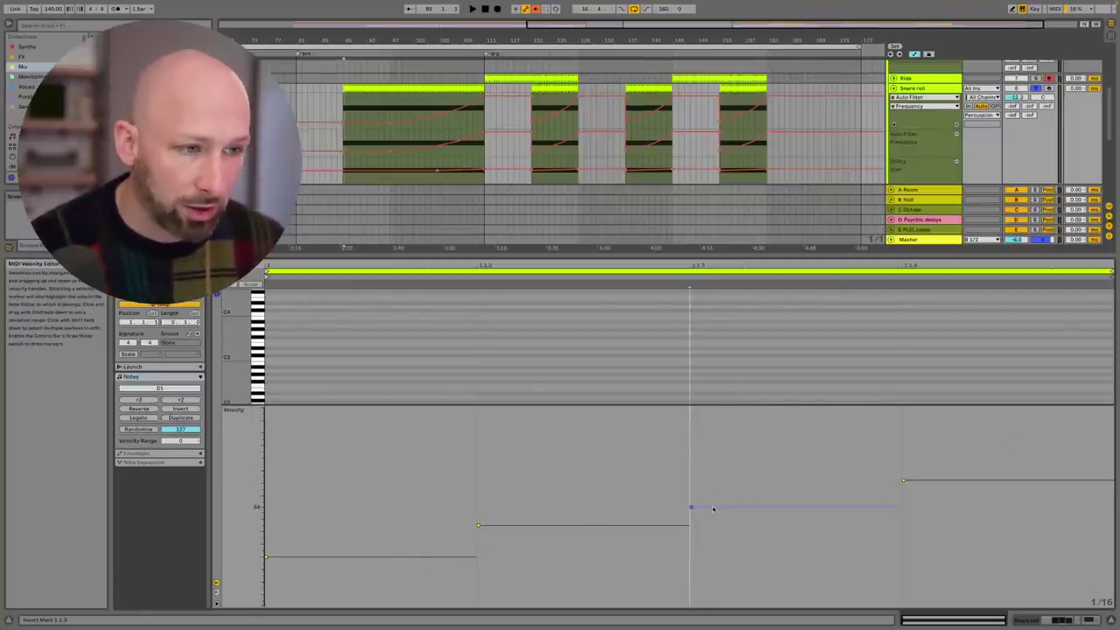
Reshape the note velocities into a rising ramp, ending with the last note at 79.
left_click_drag(713, 508, 713, 479)
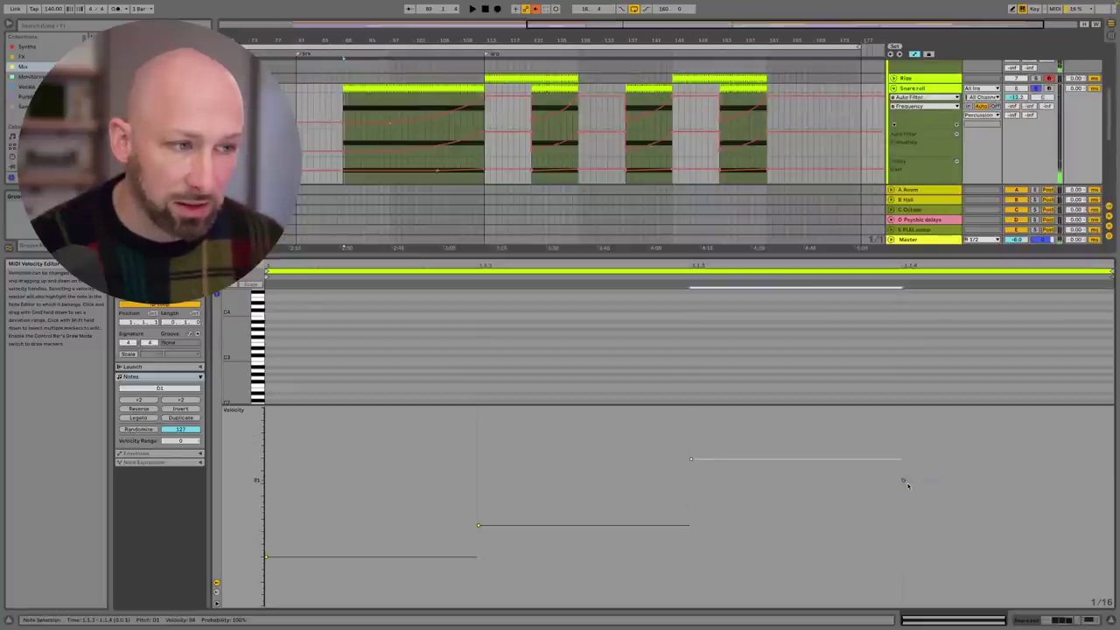
left_click_drag(904, 480, 903, 510)
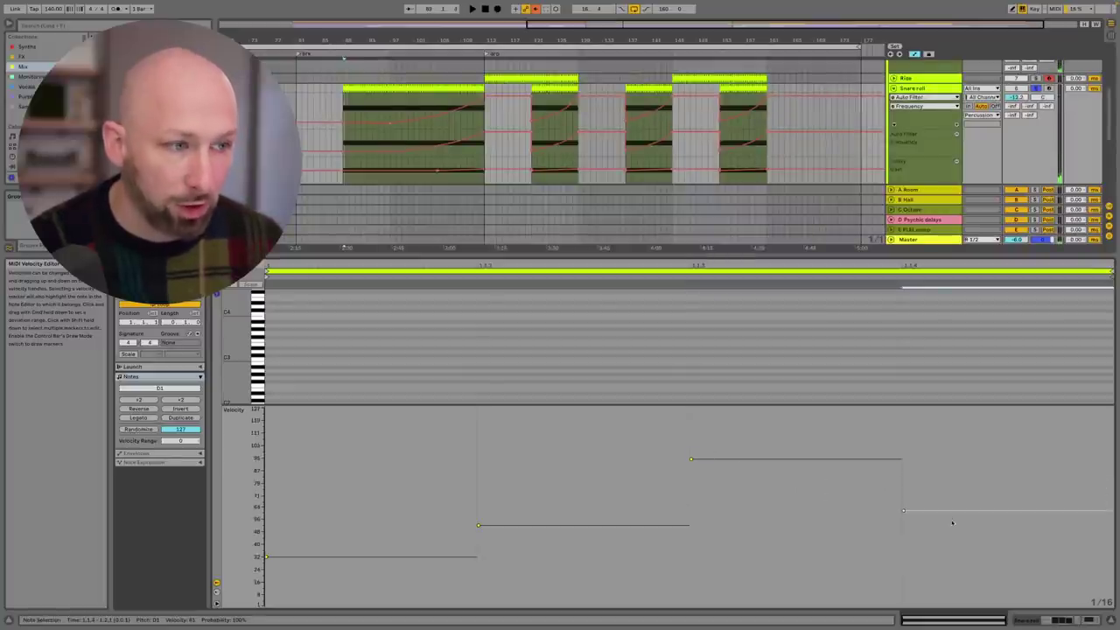
left_click_drag(692, 458, 691, 504)
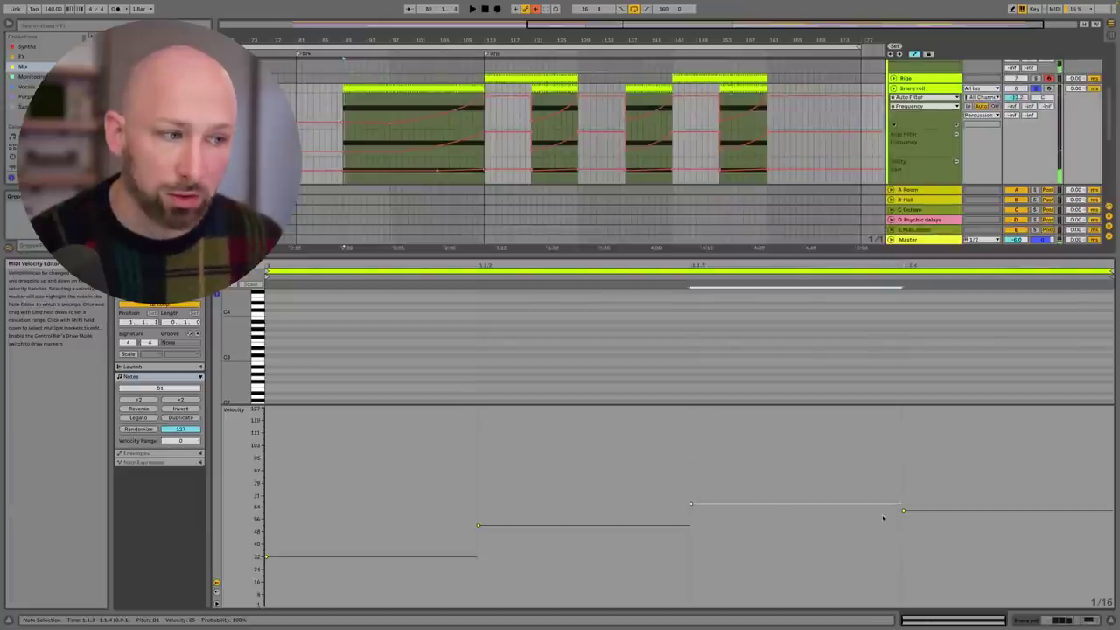
mouse_move(903, 510)
left_mouse_down()
mouse_move(904, 470)
mouse_move(903, 483)
left_mouse_up()
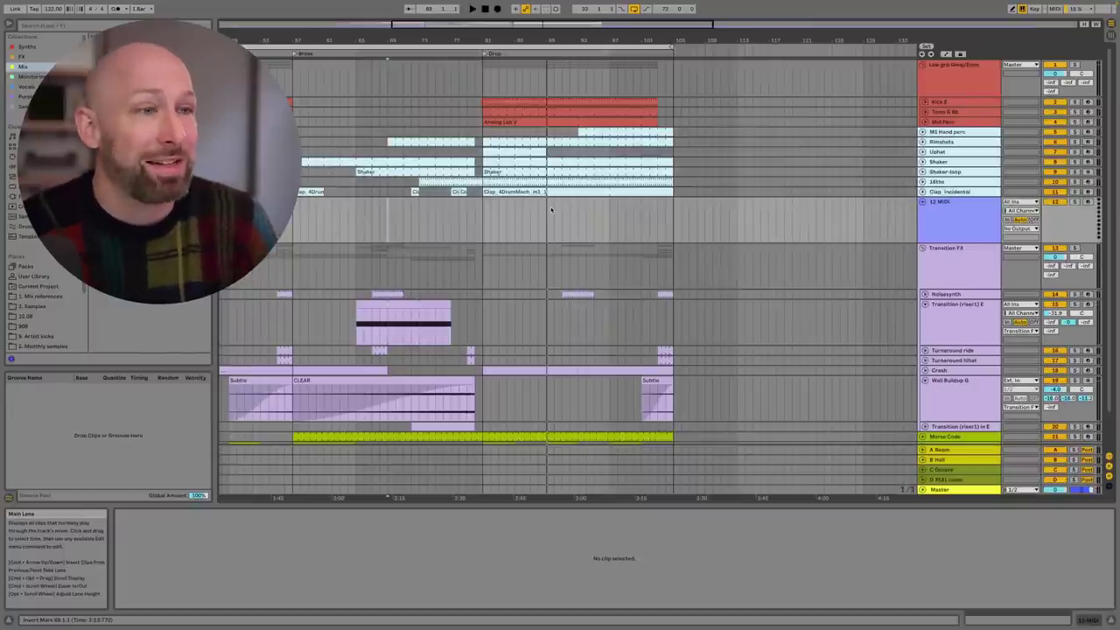
Load the 909 Core Kit from the drum browser onto track 12.
left_click_drag(475, 219, 484, 219)
left_click(484, 220)
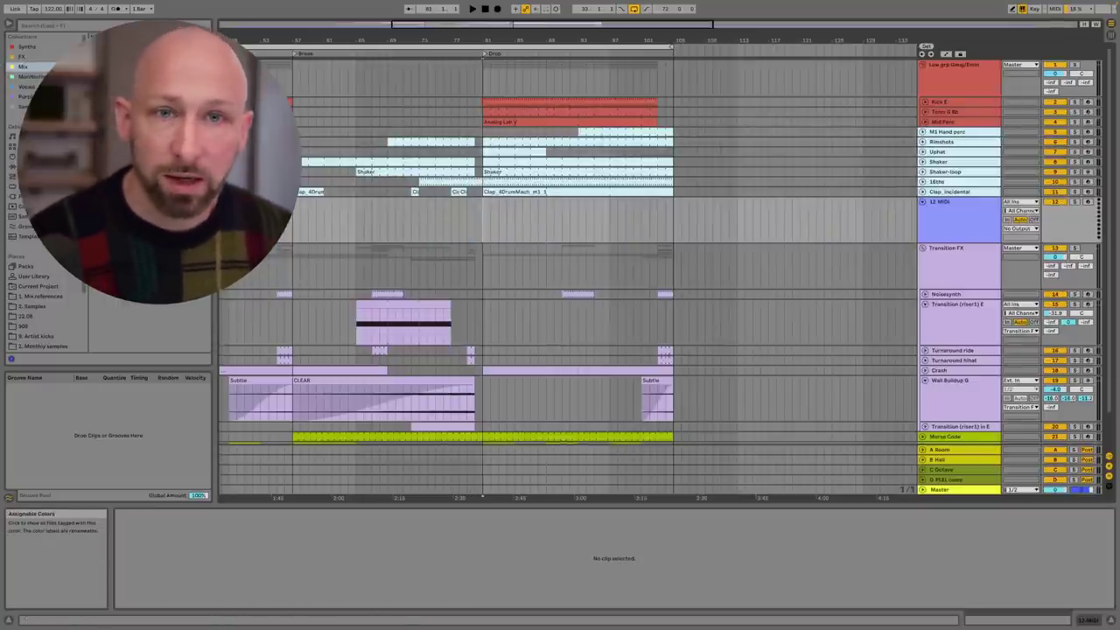
left_click(30, 146)
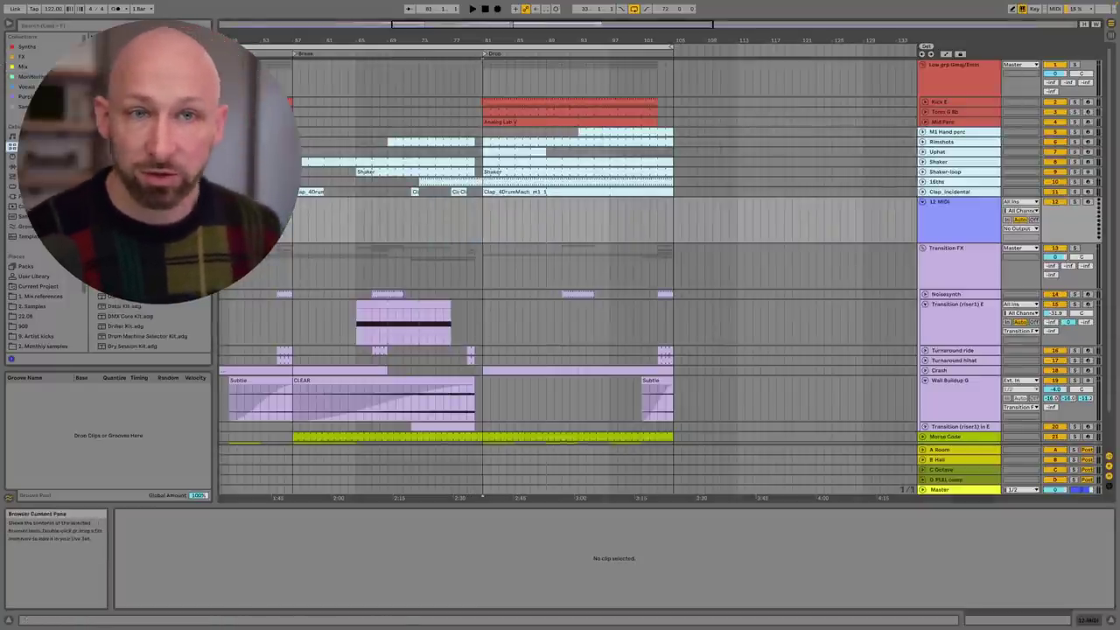
left_click(482, 210)
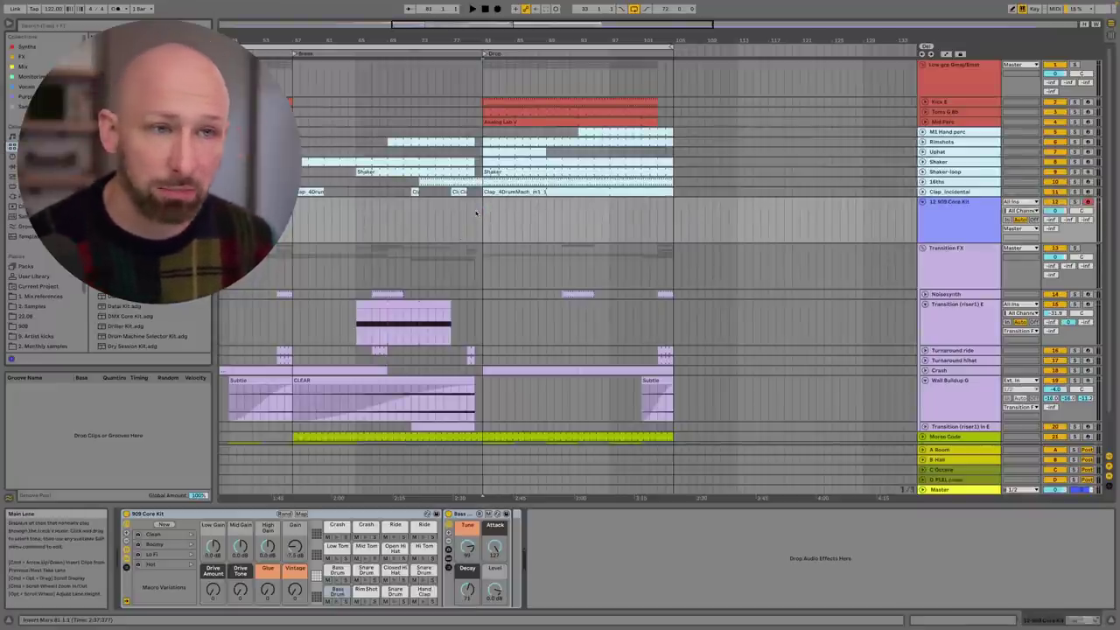
Create an empty MIDI clip in the bar before the Drop and preview the Snare Drum.
key("plus")
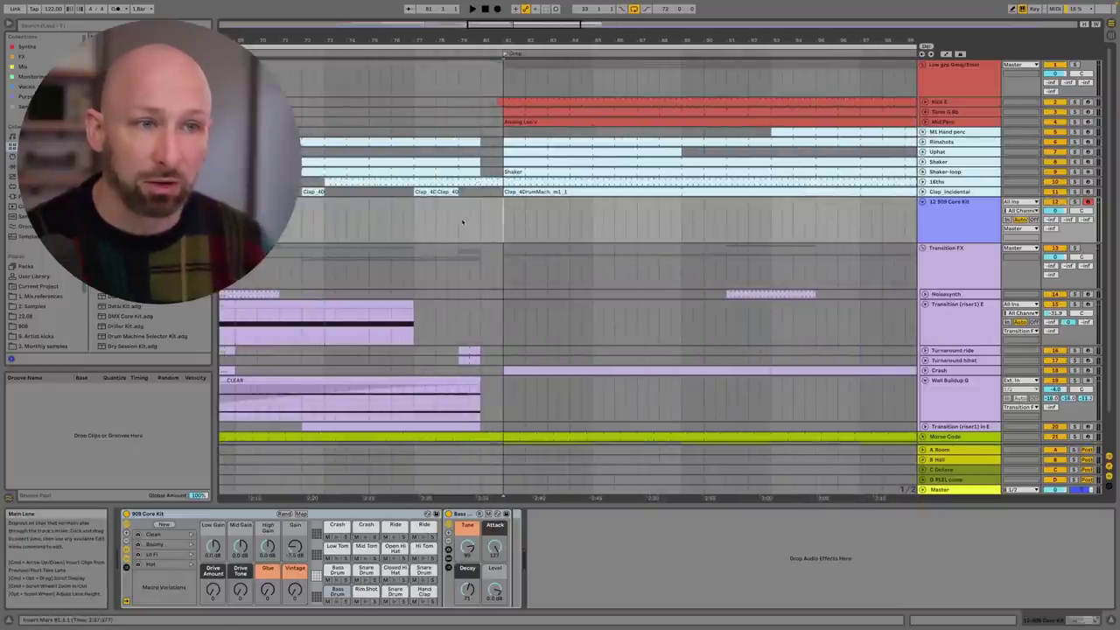
left_click_drag(461, 222, 492, 223)
key("super+shift+m")
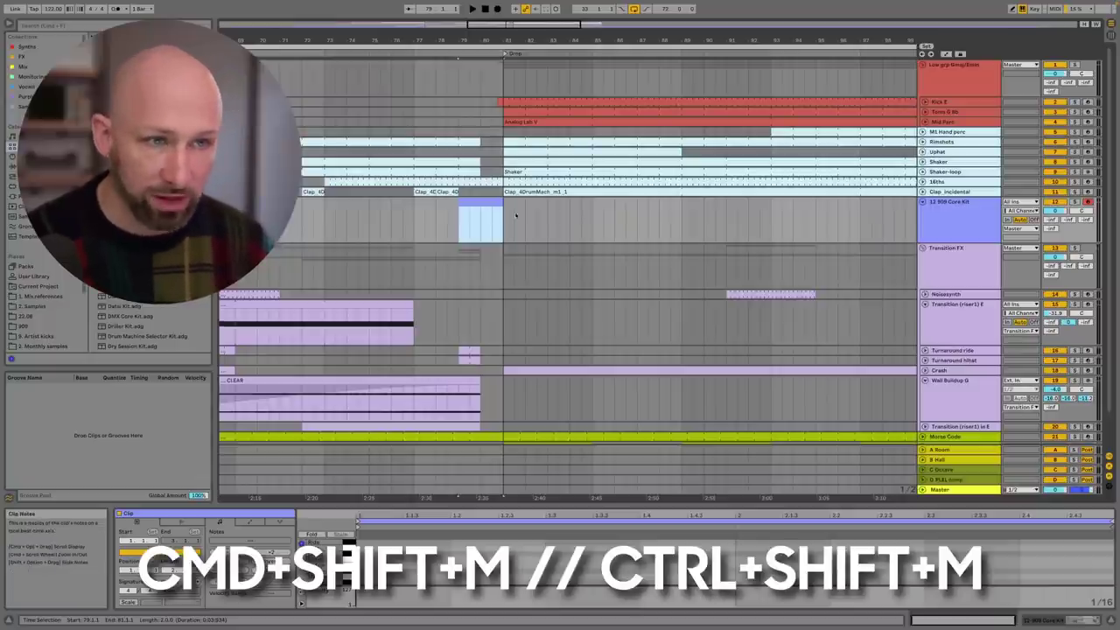
left_click_drag(631, 505, 632, 291)
left_click(263, 494)
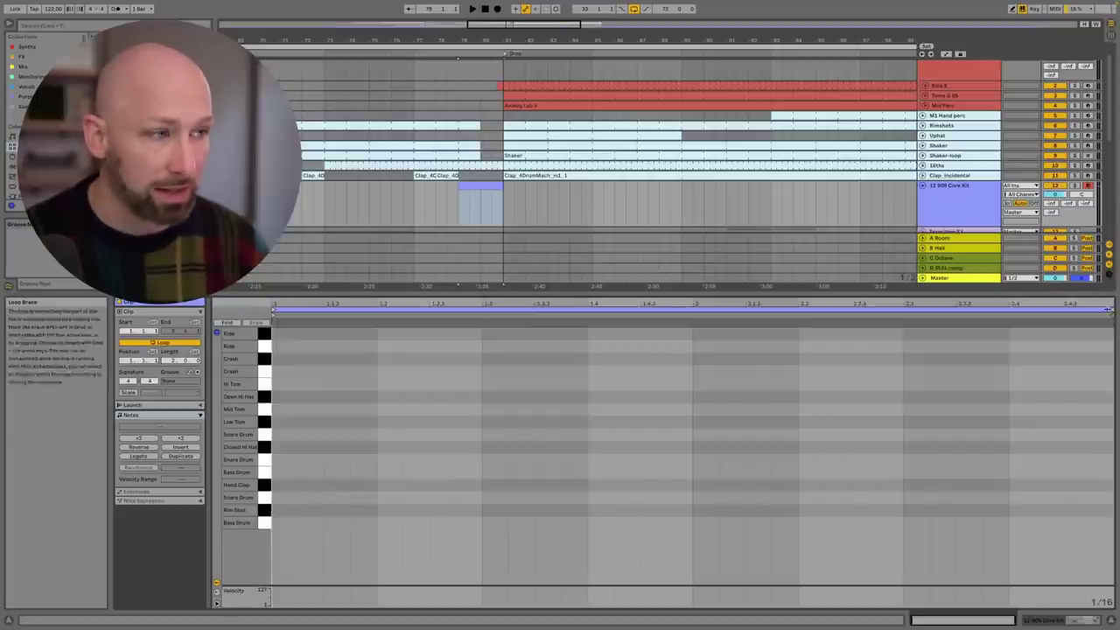
Fill a one-beat loop with 16th Snare Drum notes and consolidate it into a one-bar clip.
left_click_drag(1111, 308, 376, 311)
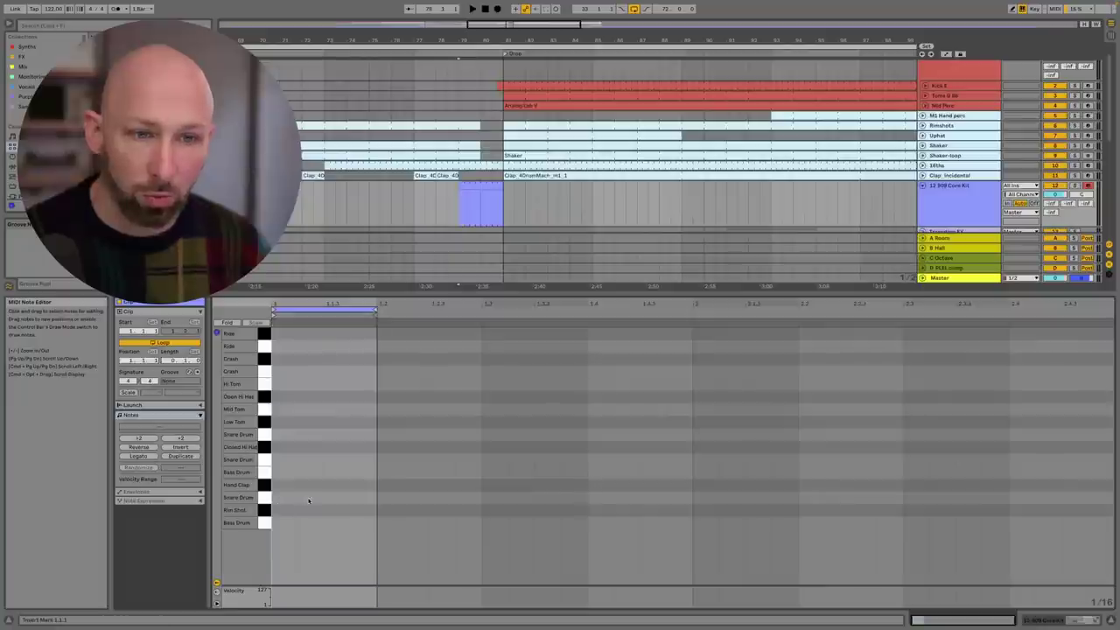
double_click(279, 501)
double_click(315, 499)
key("super+d")
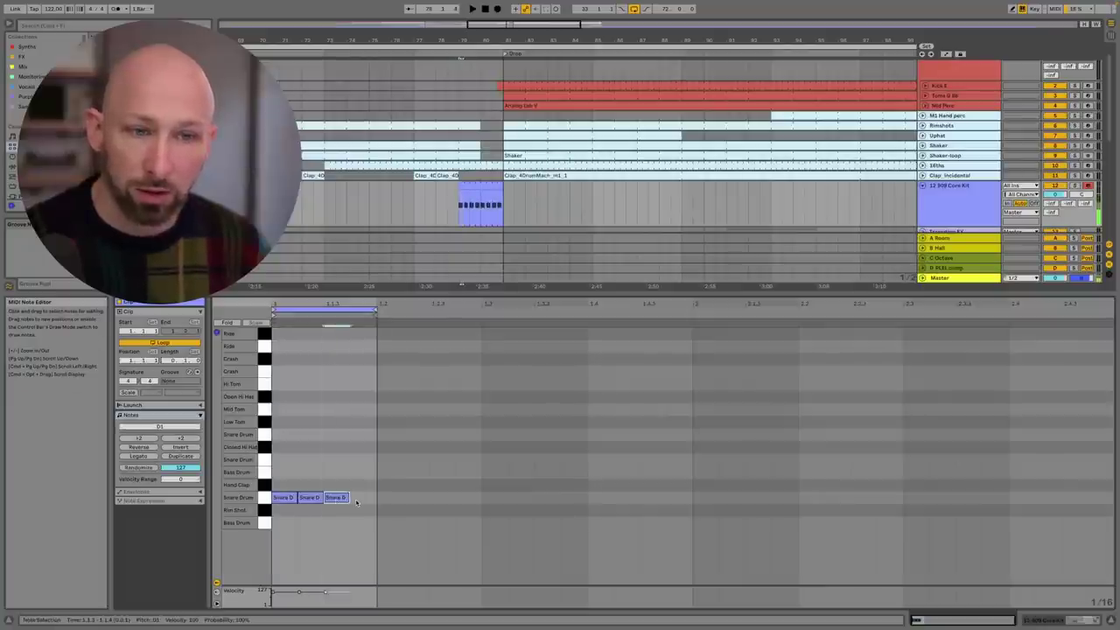
key("super+d")
left_click_drag(463, 205, 494, 206)
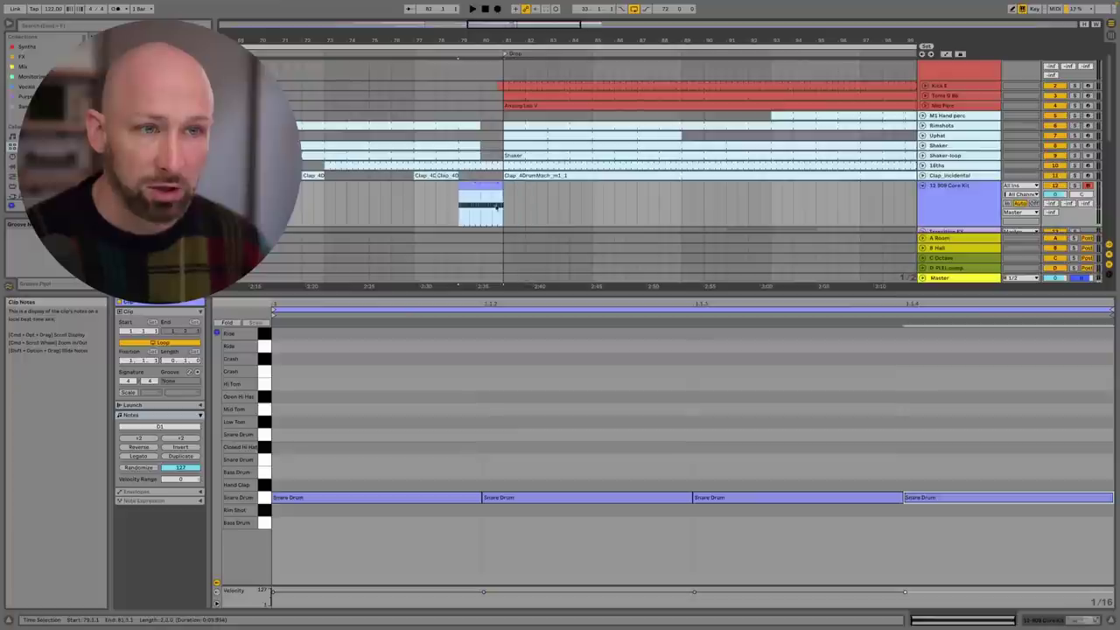
key("super+j")
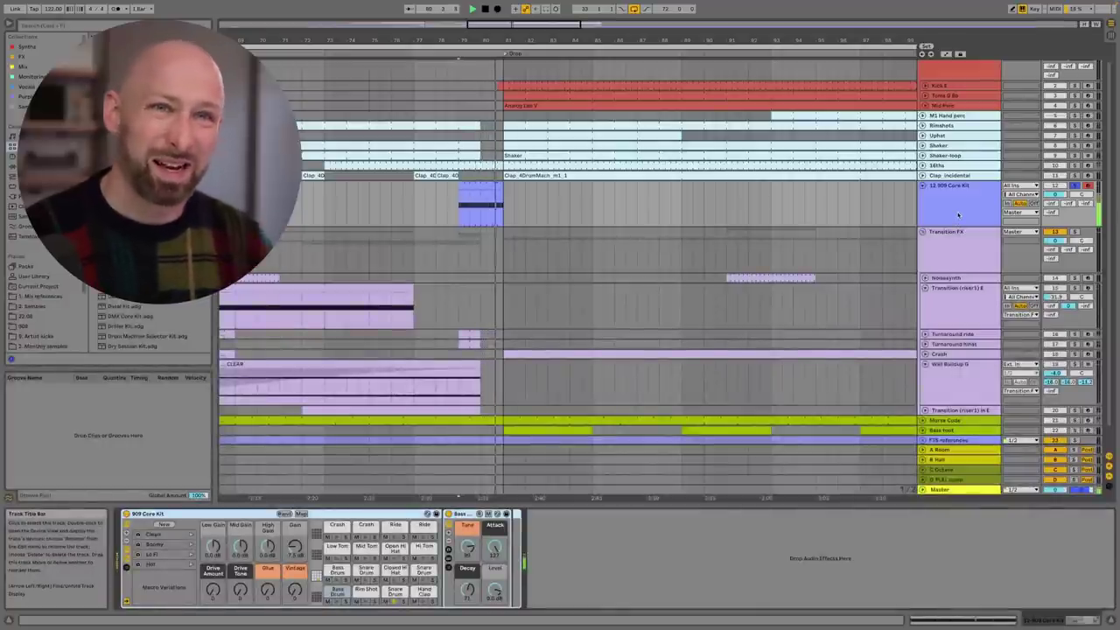
Open the pre-Drop snare clip and begin adjusting the four hits' velocities.
key("space")
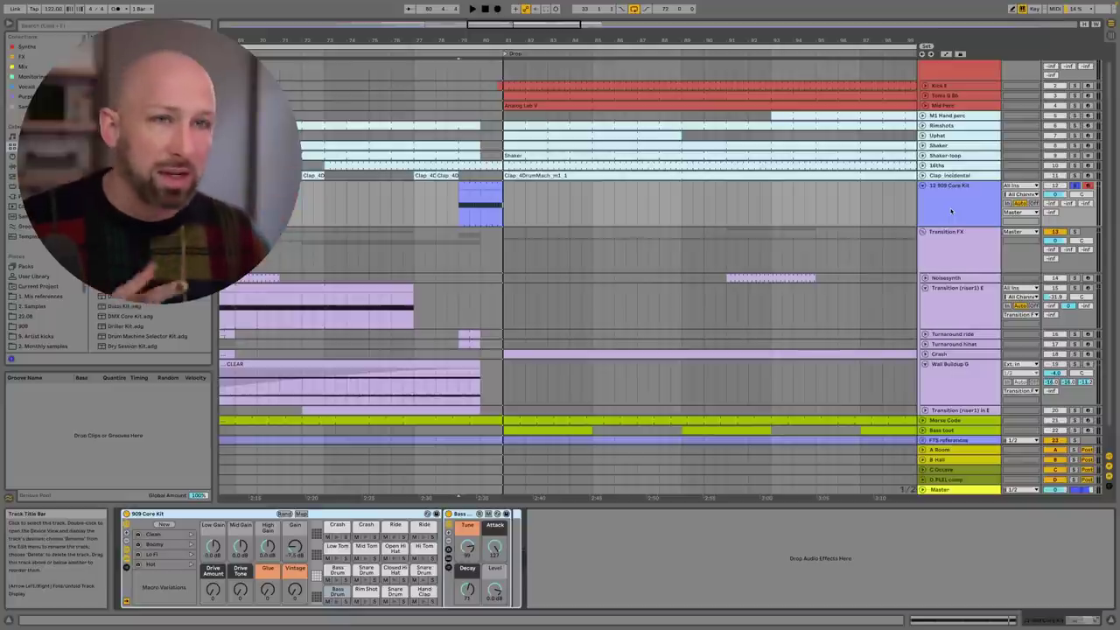
double_click(477, 205)
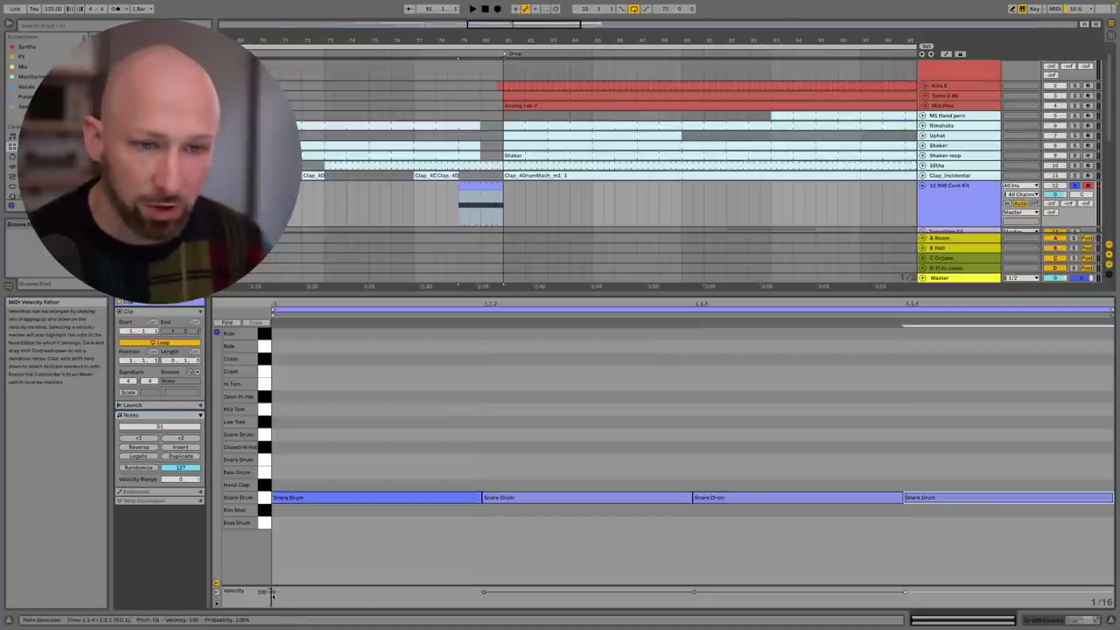
left_click_drag(273, 591, 273, 597)
mouse_move(483, 593)
left_mouse_down()
mouse_move(903, 508)
mouse_move(904, 579)
left_mouse_up()
left_click(495, 588)
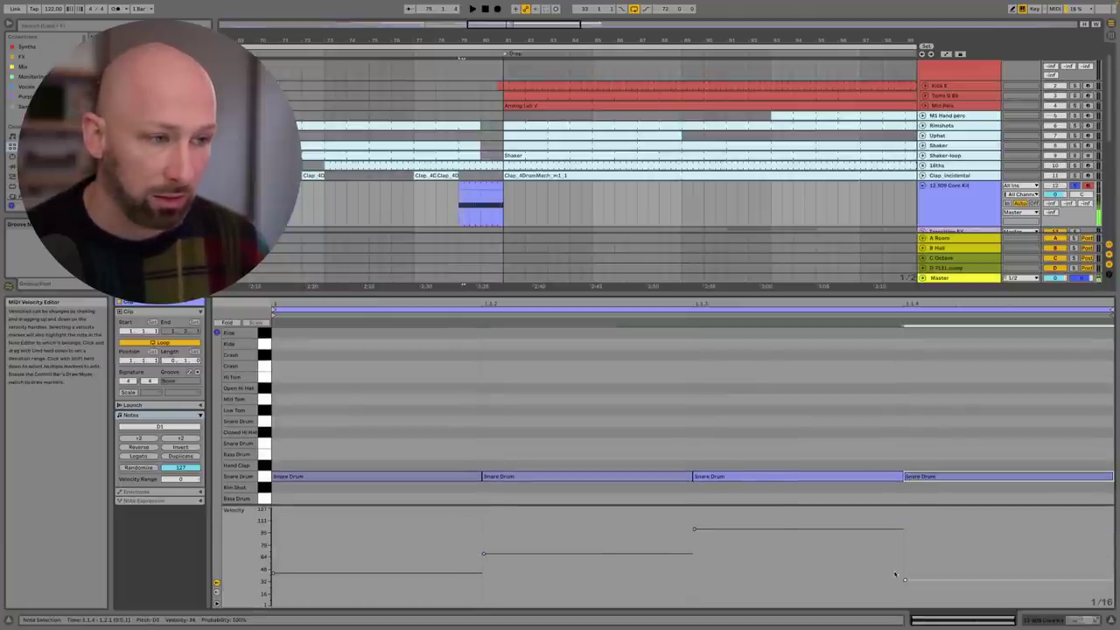
left_click(790, 478)
key("space")
Finish the rising velocity ramp with the last snare hit at 100, then return to devices.
left_click_drag(904, 579, 905, 517)
left_click_drag(693, 529, 693, 540)
left_click(915, 521)
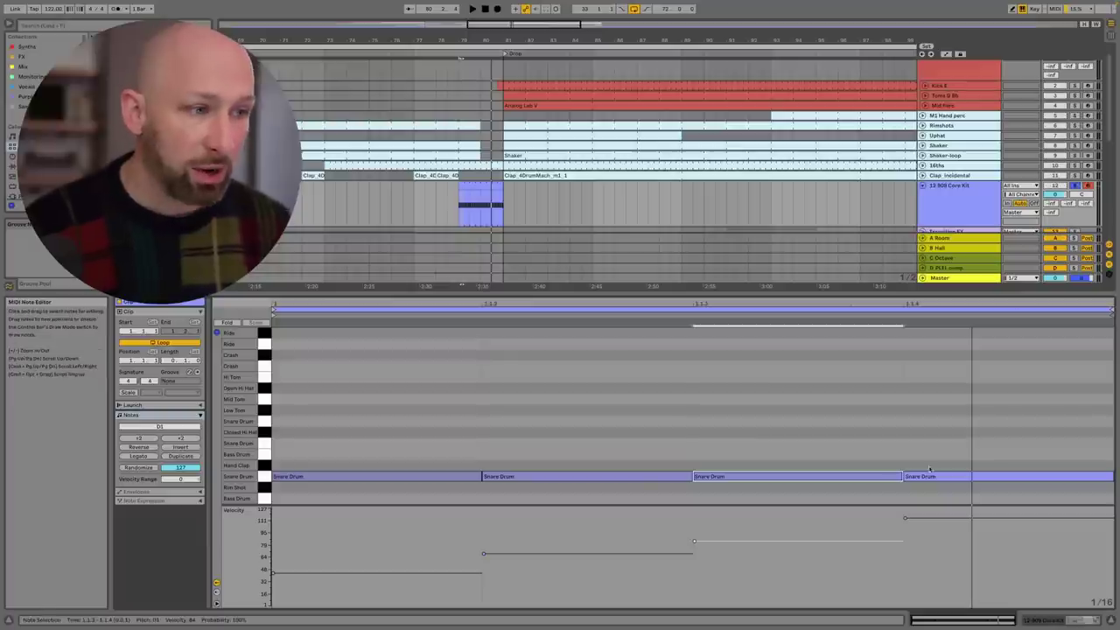
left_click_drag(905, 519, 905, 526)
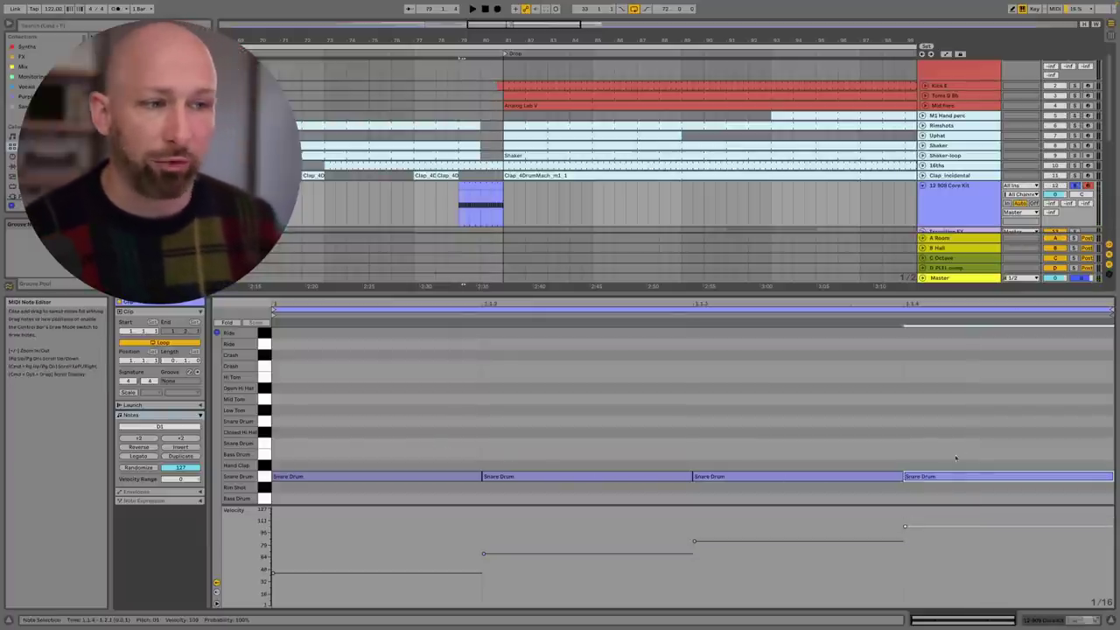
left_click_drag(975, 447, 370, 504)
left_click(801, 337)
key("shift+Tab")
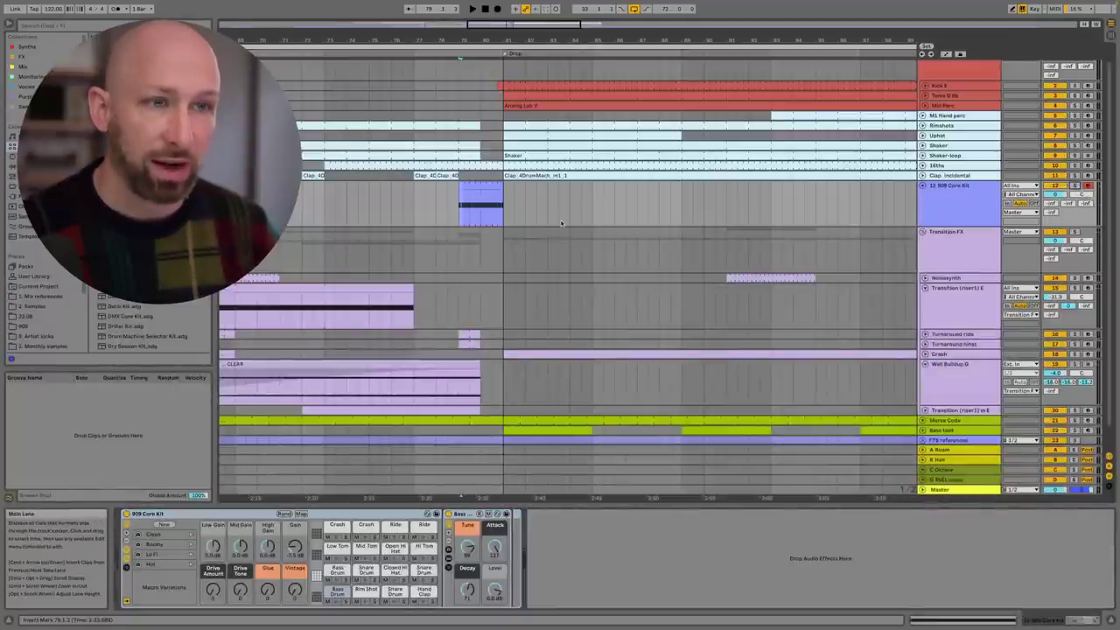
left_click(444, 194)
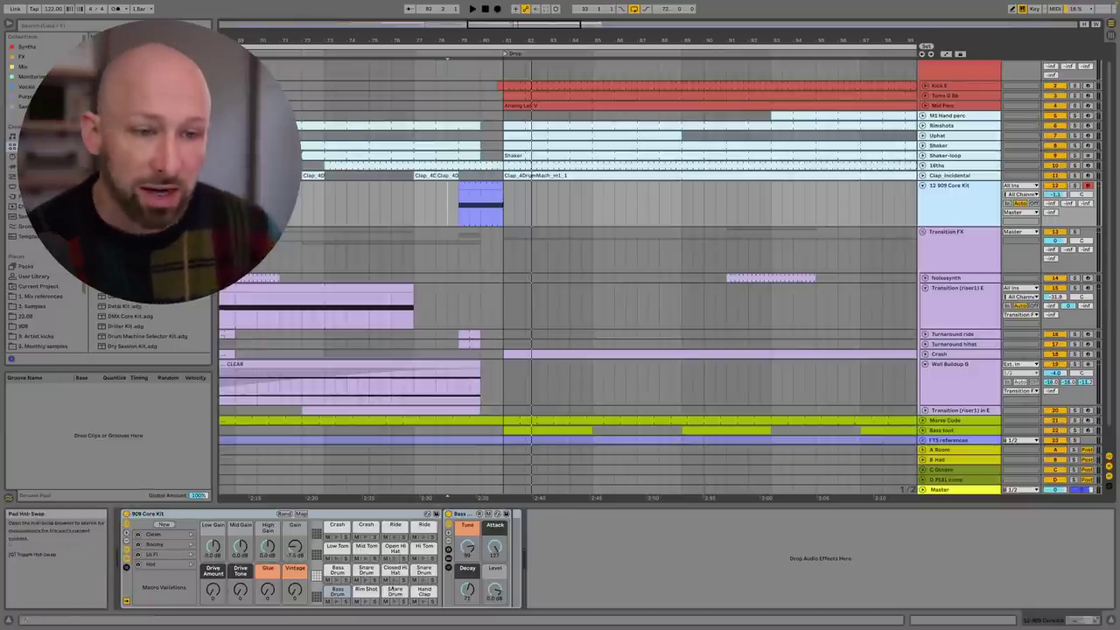
On the Snare Drum pad, set the Tone decay to 1.16 s and reduce Snappy to 03.
left_click(396, 592)
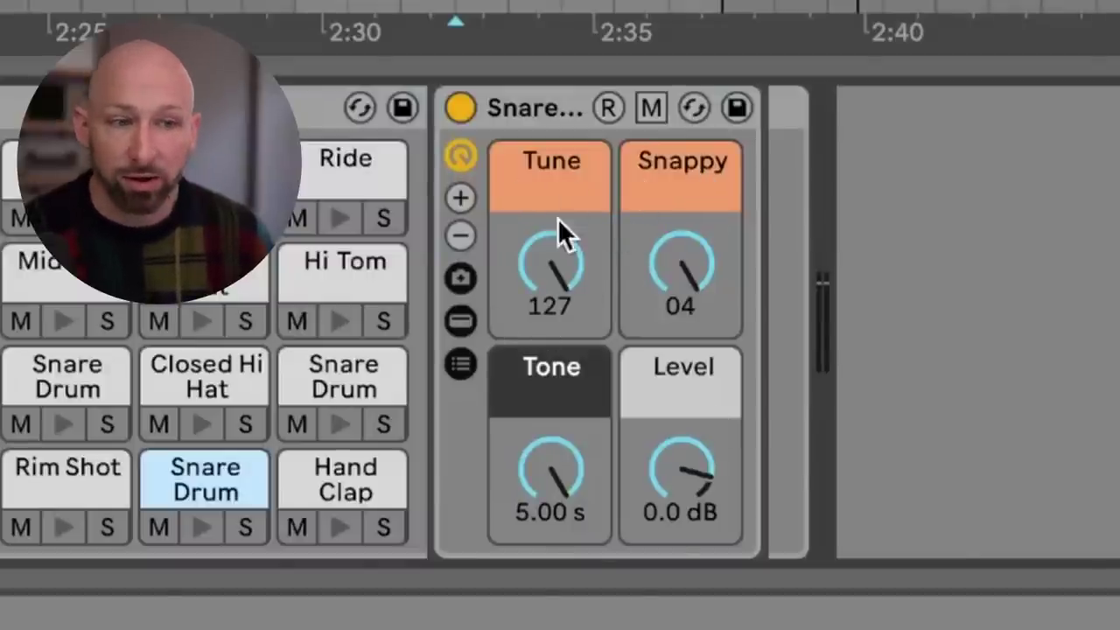
left_click(553, 422)
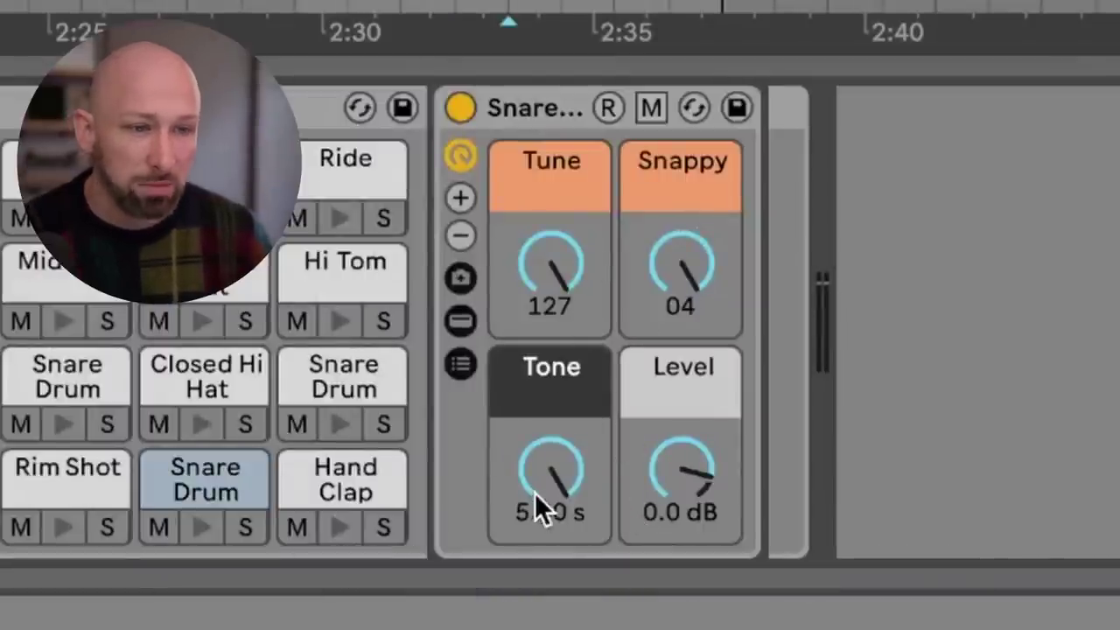
left_click_drag(541, 488, 541, 569)
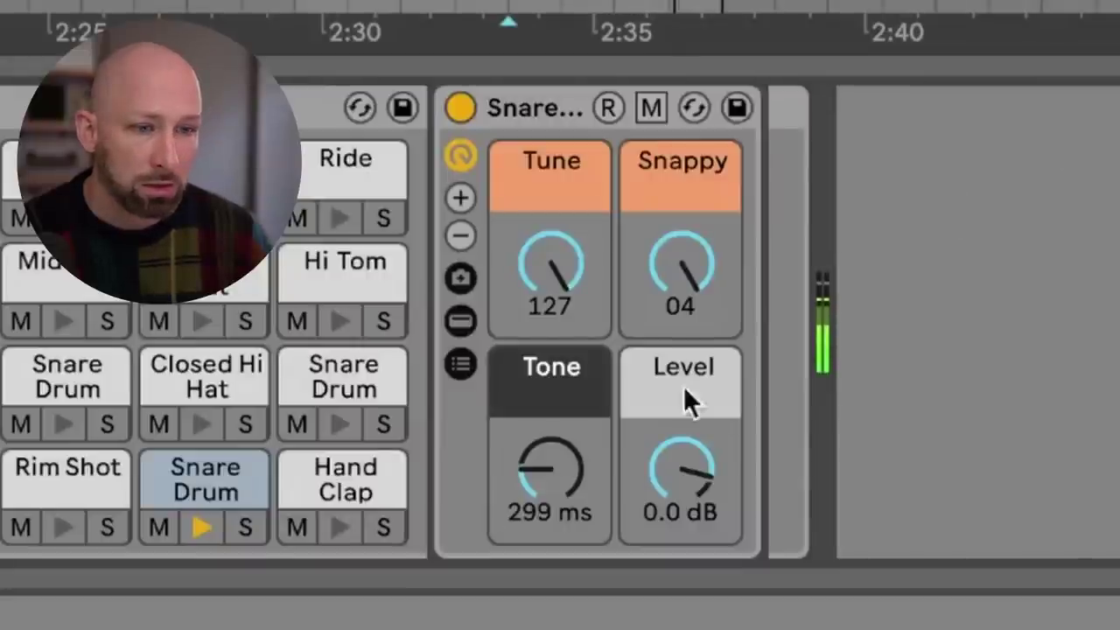
left_click_drag(584, 453, 584, 389)
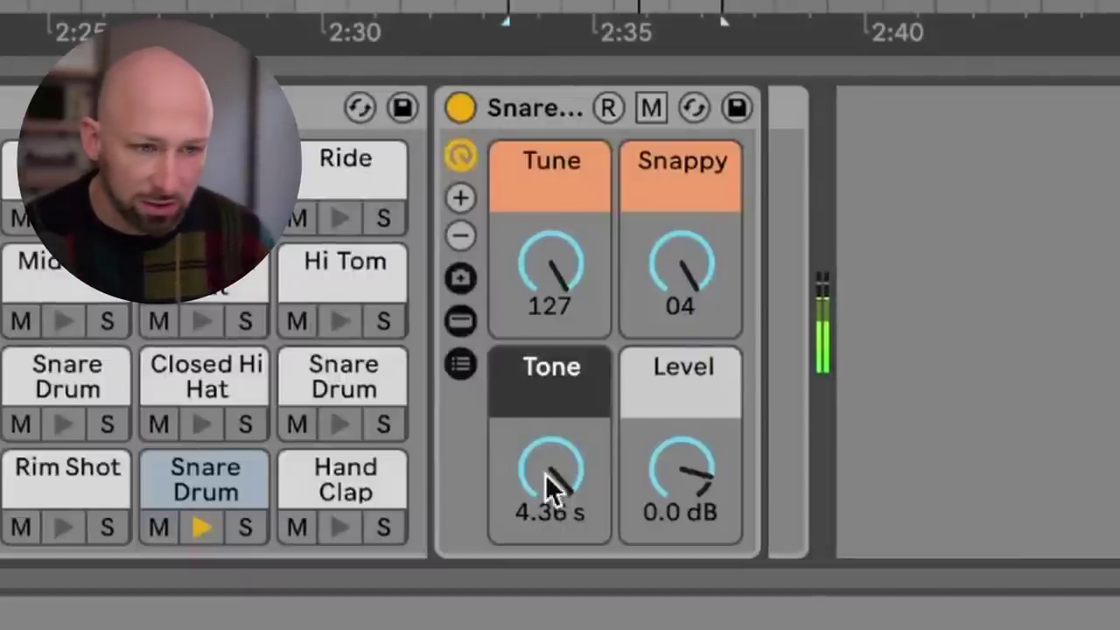
mouse_move(551, 473)
left_mouse_down()
mouse_move(551, 541)
mouse_move(551, 487)
left_mouse_up()
left_click_drag(685, 260, 685, 261)
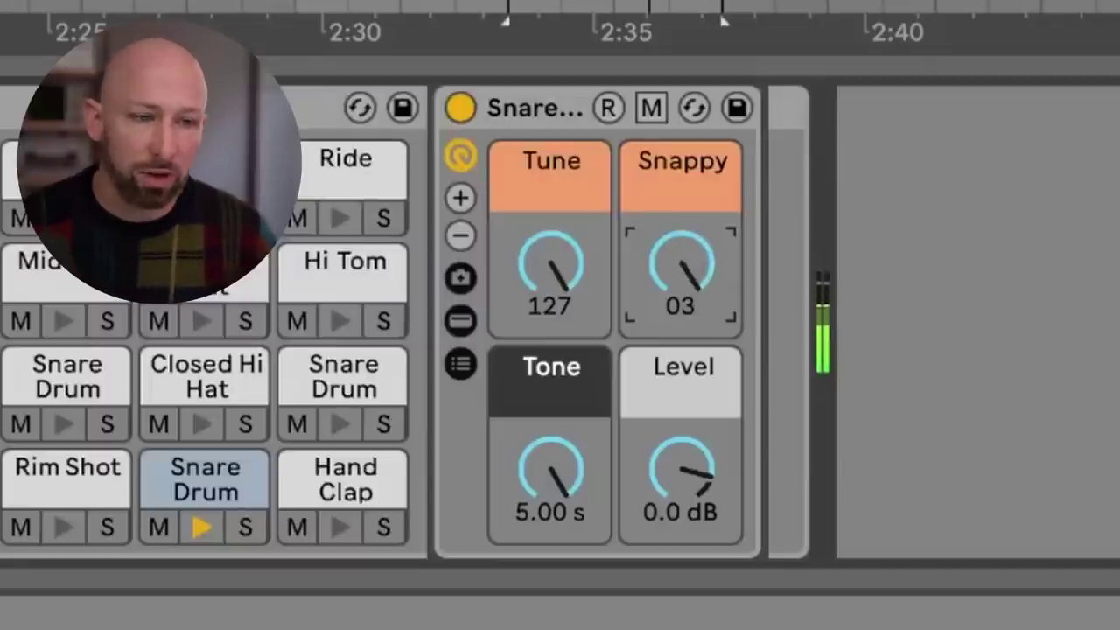
left_click_drag(540, 517, 566, 471)
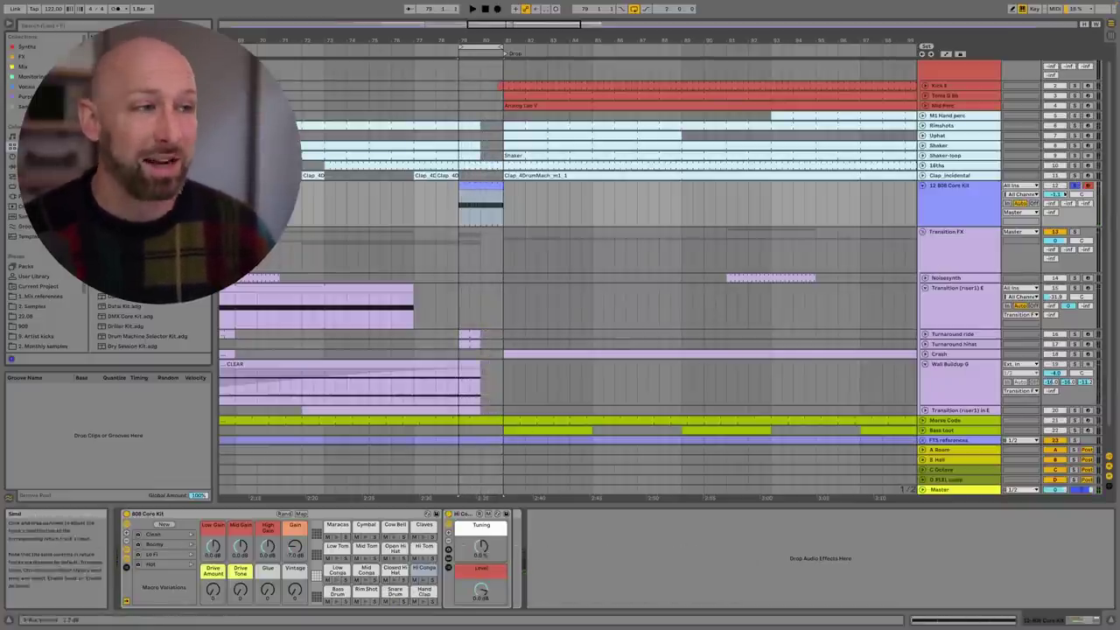
Play the snare roll on the 808 kit, swap in the 707 Core Kit, and solo track 12.
left_click(448, 205)
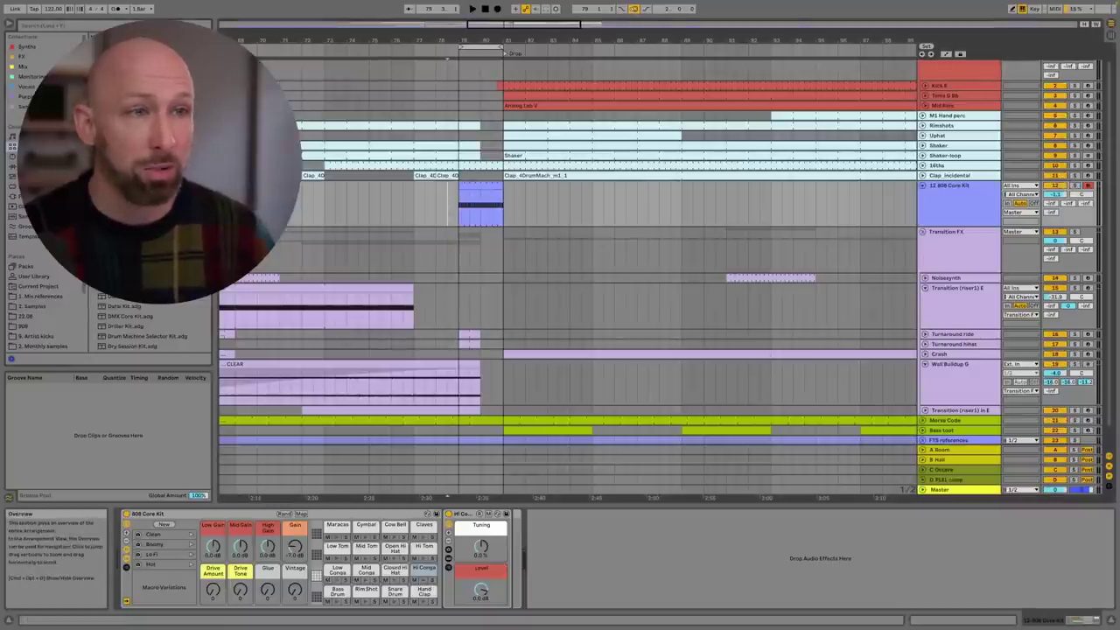
key("space")
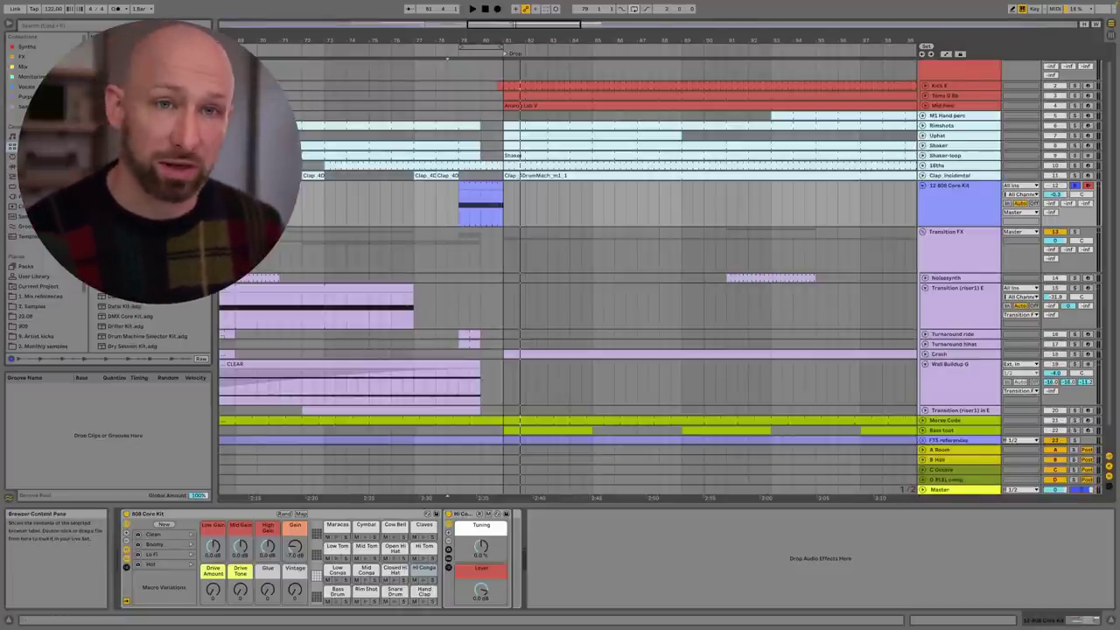
key("Return")
key("space")
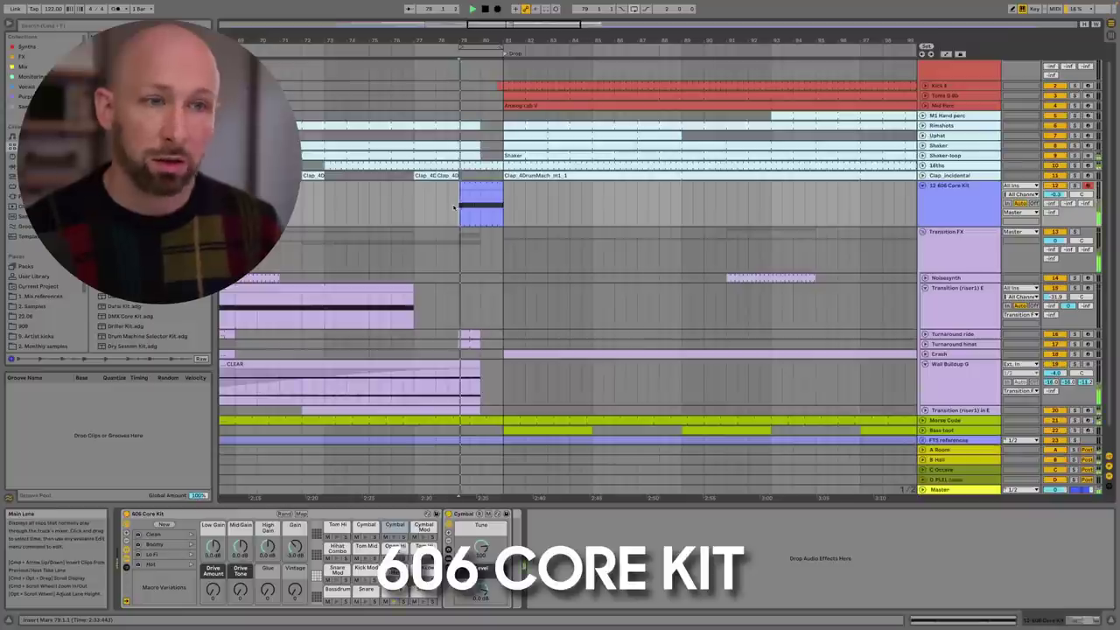
left_click(1076, 186)
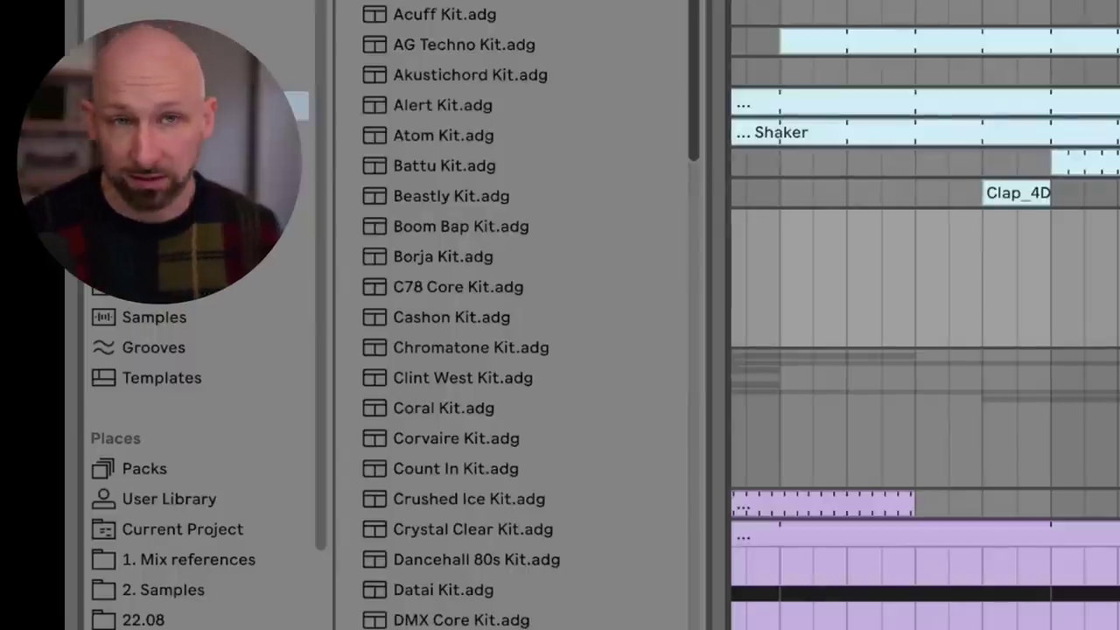
left_click_drag(692, 5, 672, 263)
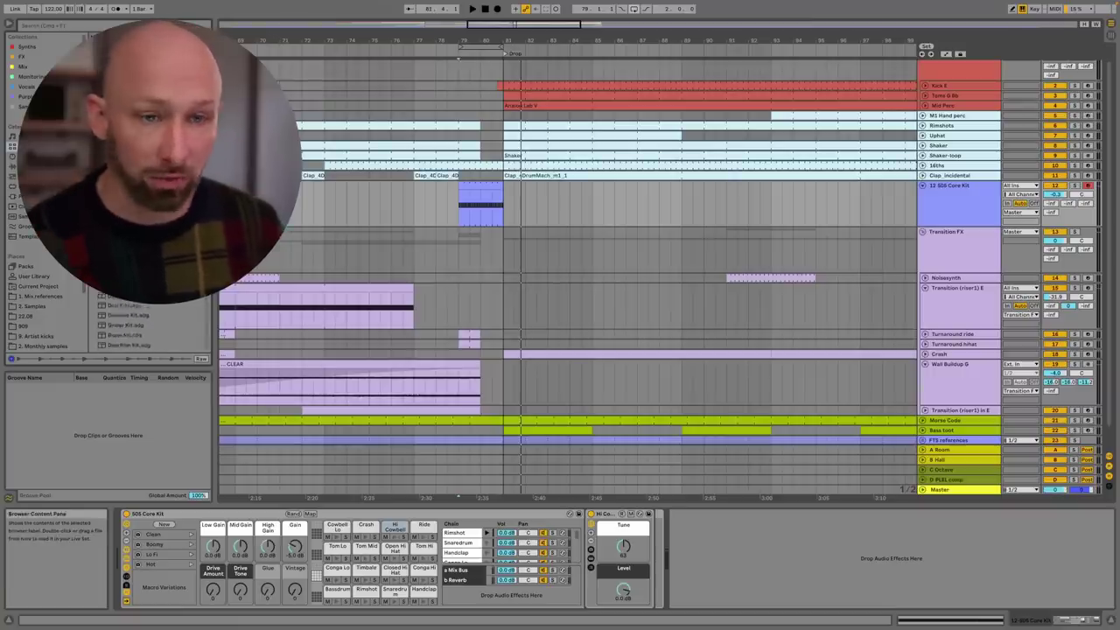
left_click(485, 188)
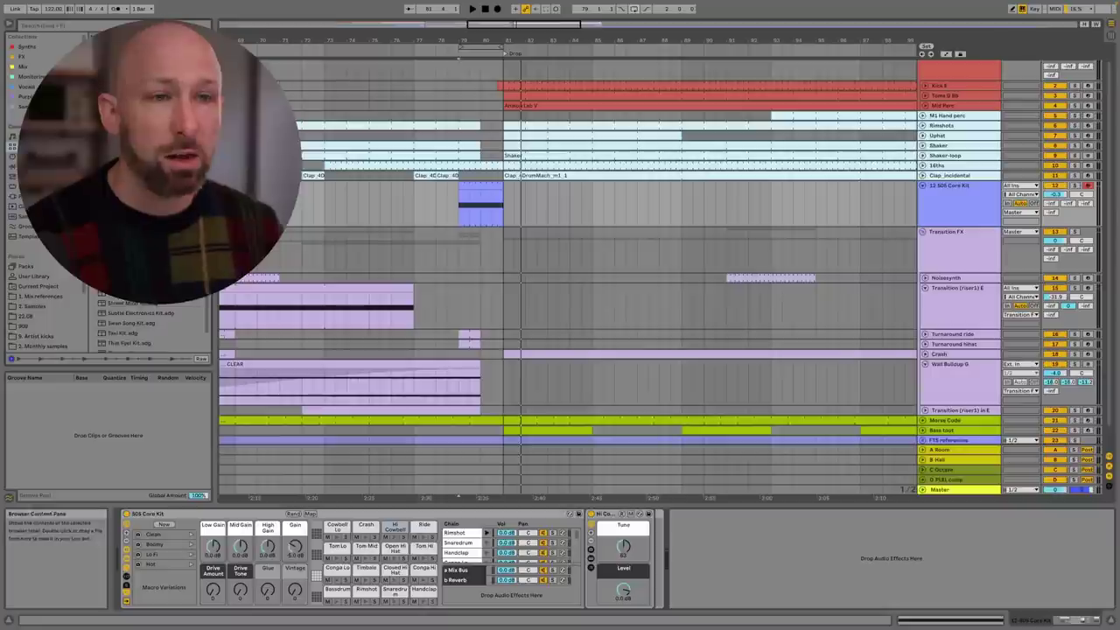
scroll(153, 319, "up", 10)
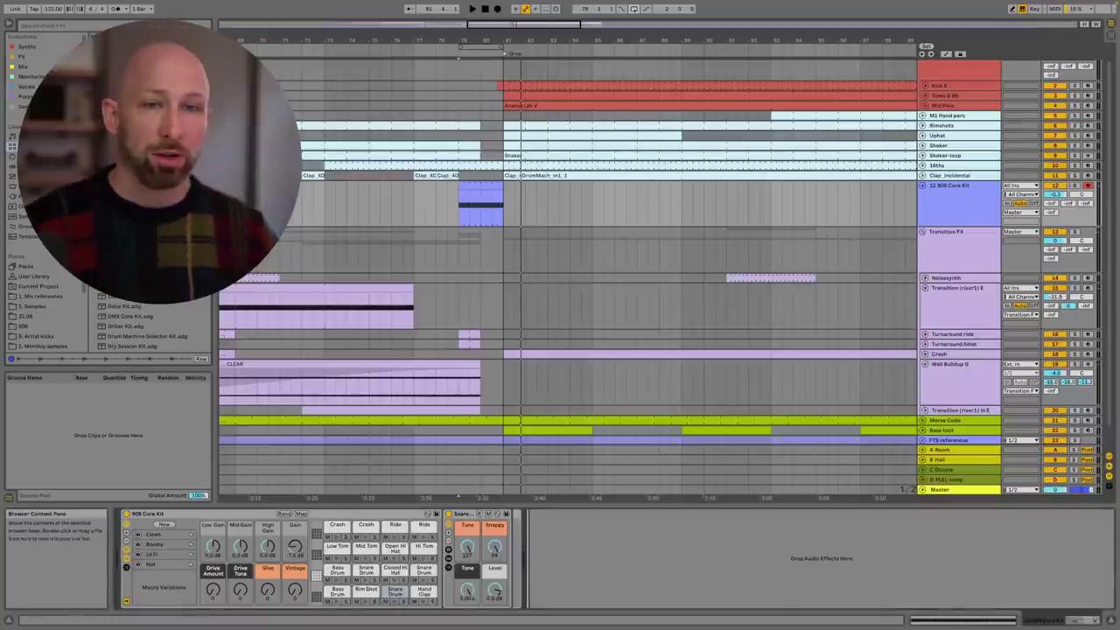
Add Spectrum after the 909 snare device, enlarge its display, and play the snare roll clip.
left_click(13, 166)
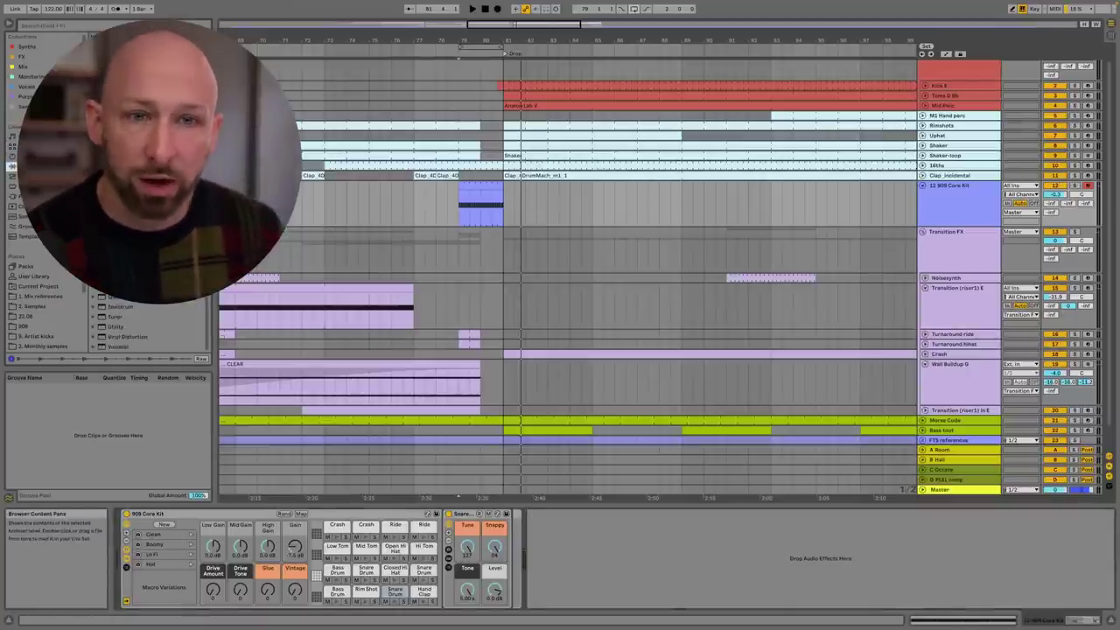
left_click_drag(593, 547, 604, 551)
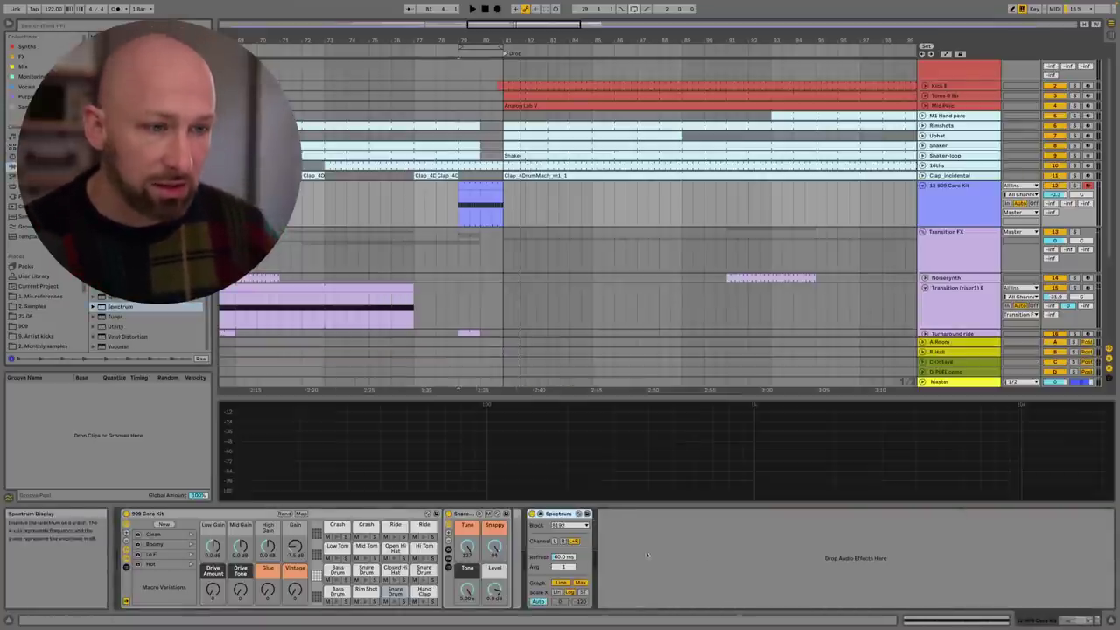
left_click_drag(670, 398, 670, 264)
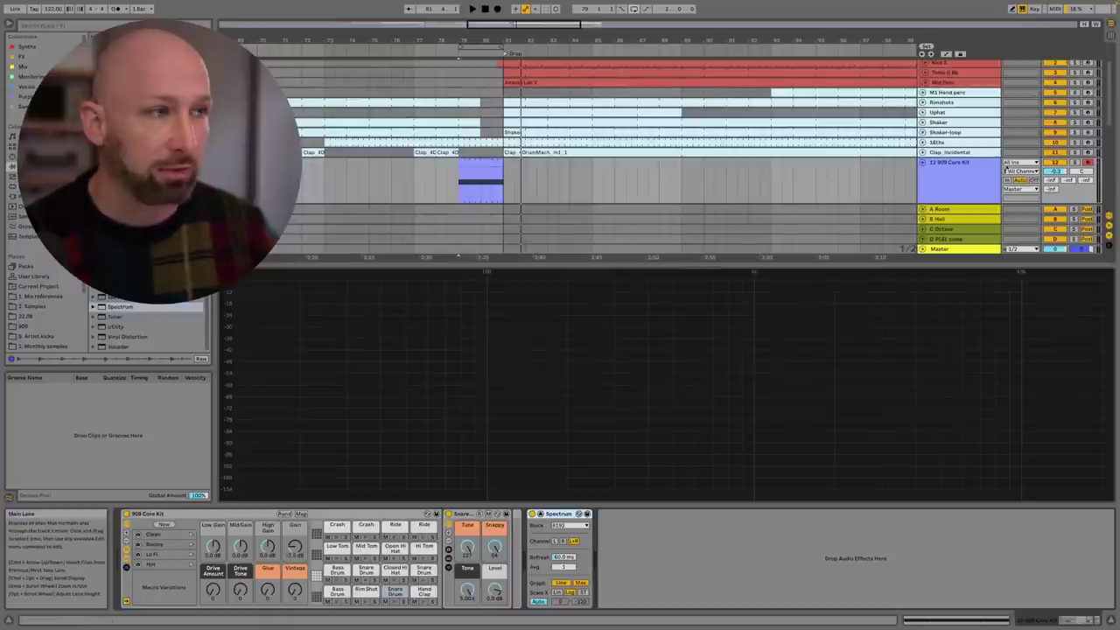
left_click(486, 163)
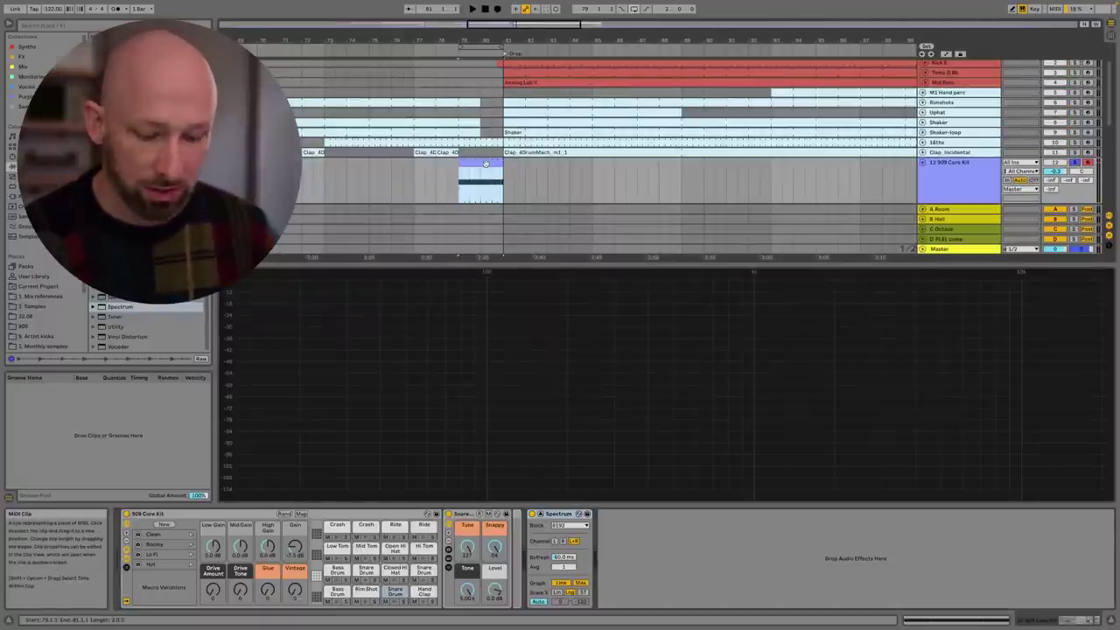
key("space")
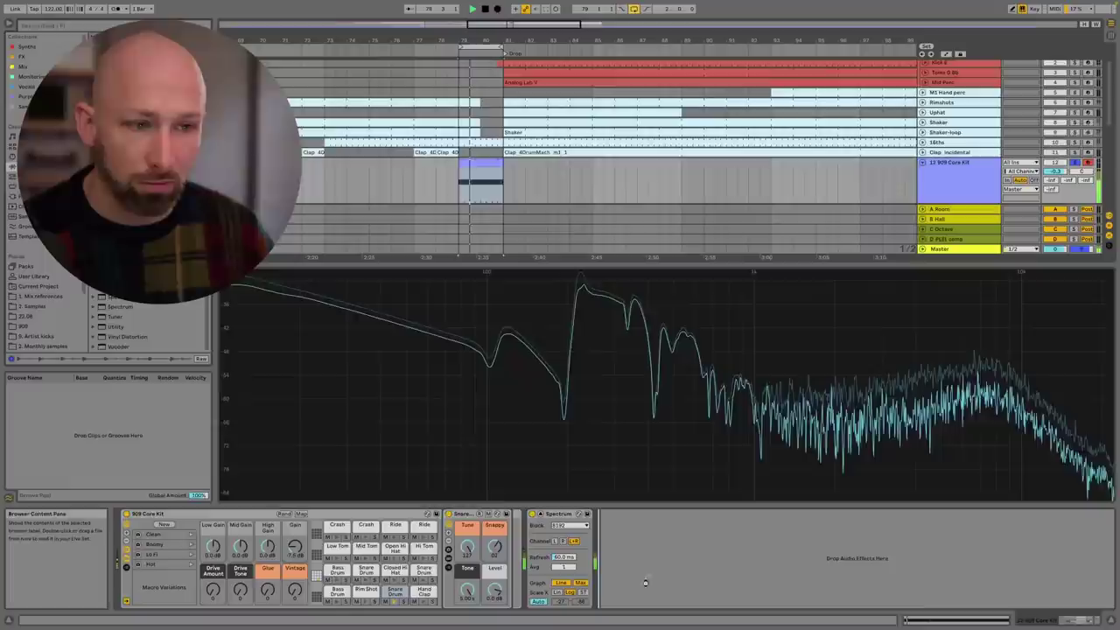
Add EQ Eight to the 909 kit with band 1 set to Low Cut at about 98 Hz.
left_click_drag(637, 585, 639, 584)
left_click(669, 591)
left_click(669, 457)
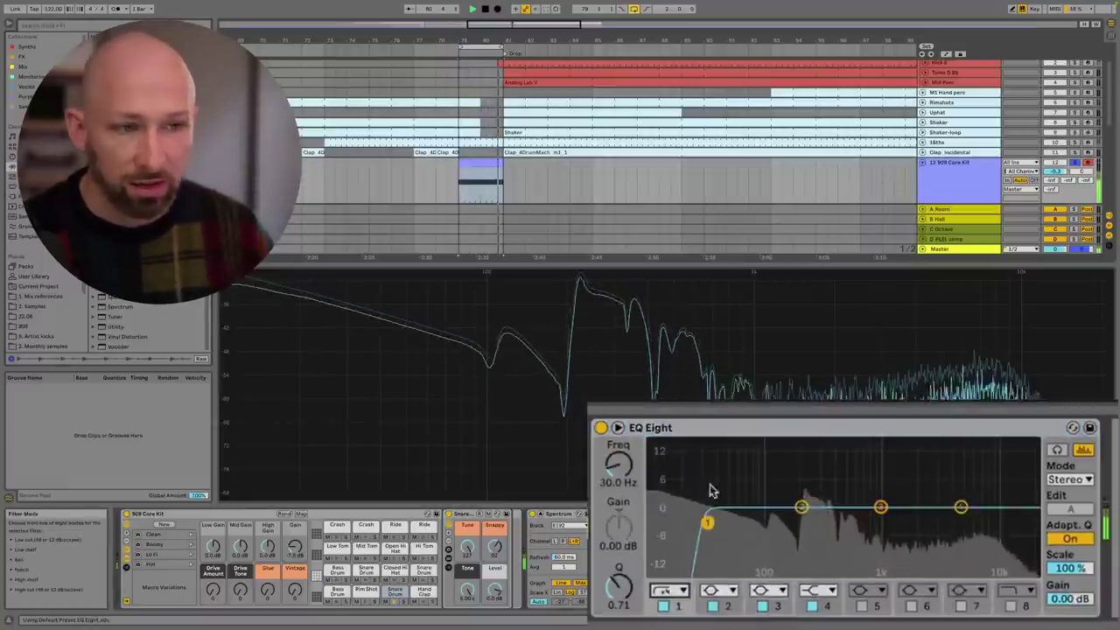
key("space")
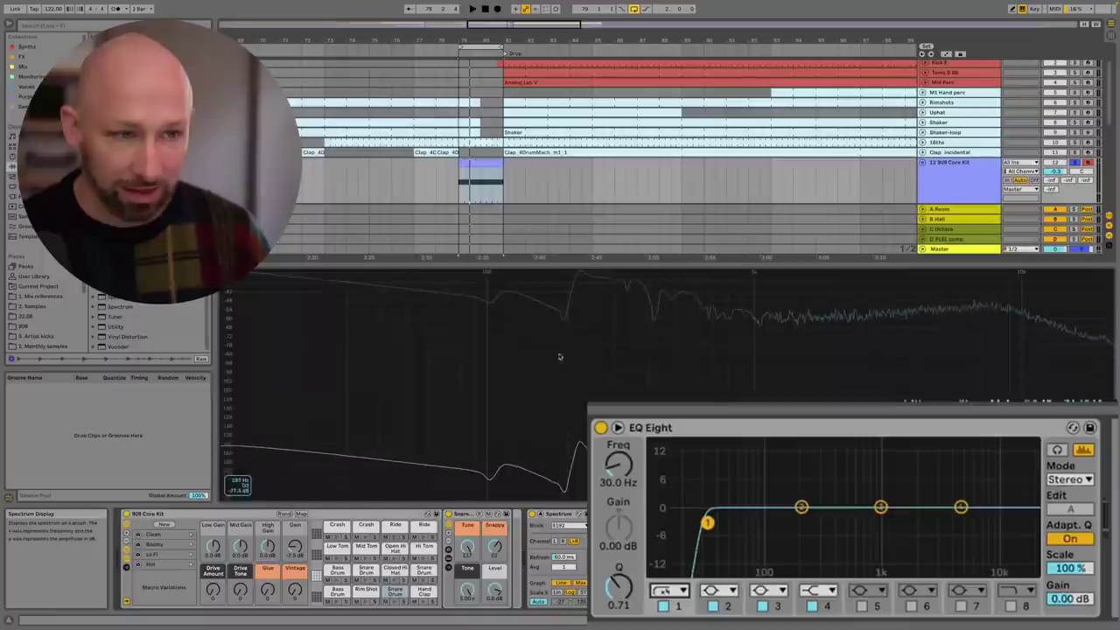
key("space")
left_click_drag(706, 522, 795, 517)
left_click(661, 386)
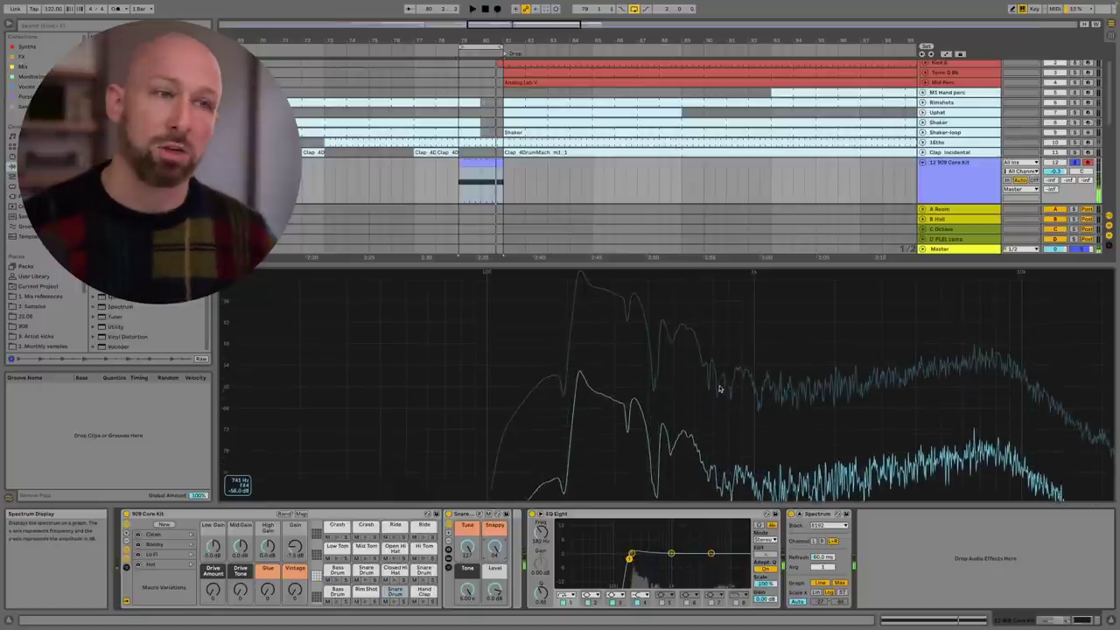
left_click_drag(690, 269, 690, 439)
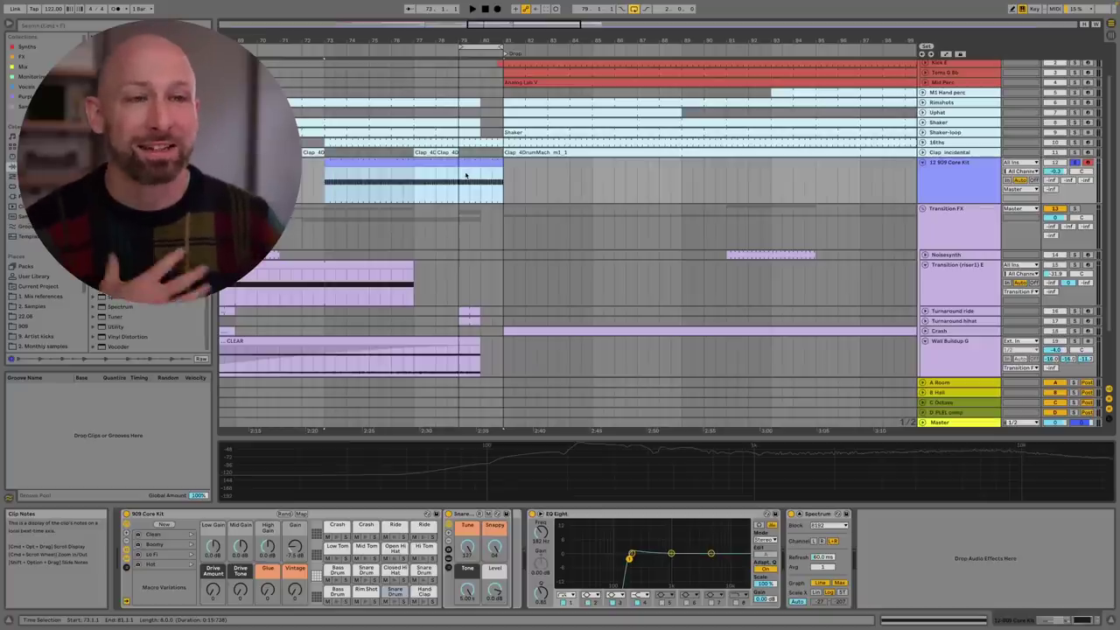
Replace the old 909 clip with an empty MIDI clip spanning bars 77–81.
double_click(480, 188)
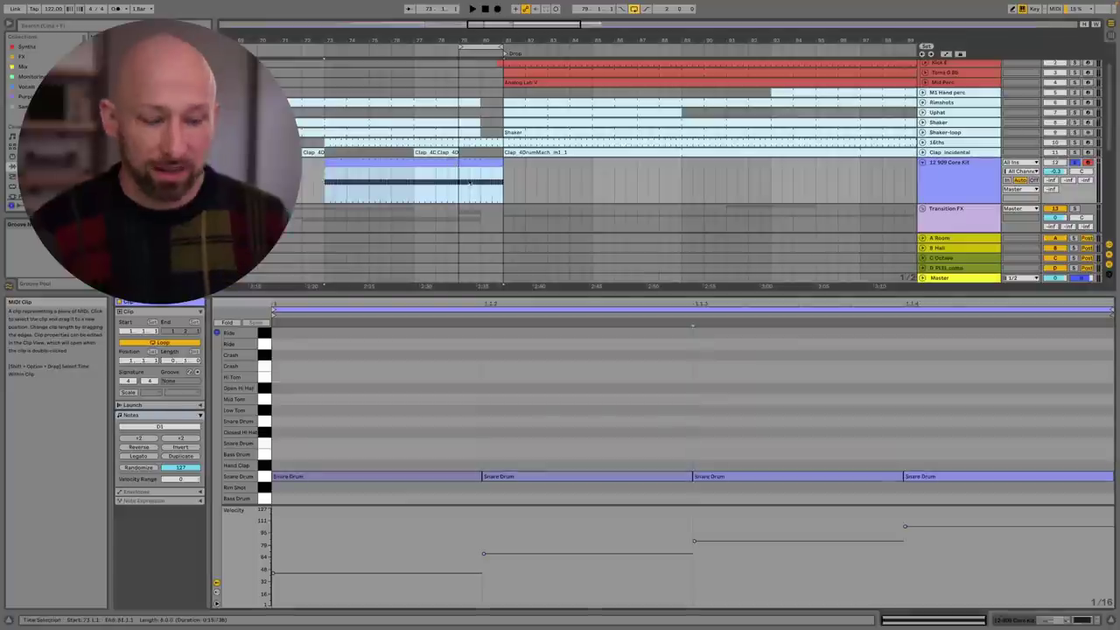
key("Delete")
left_click(501, 173)
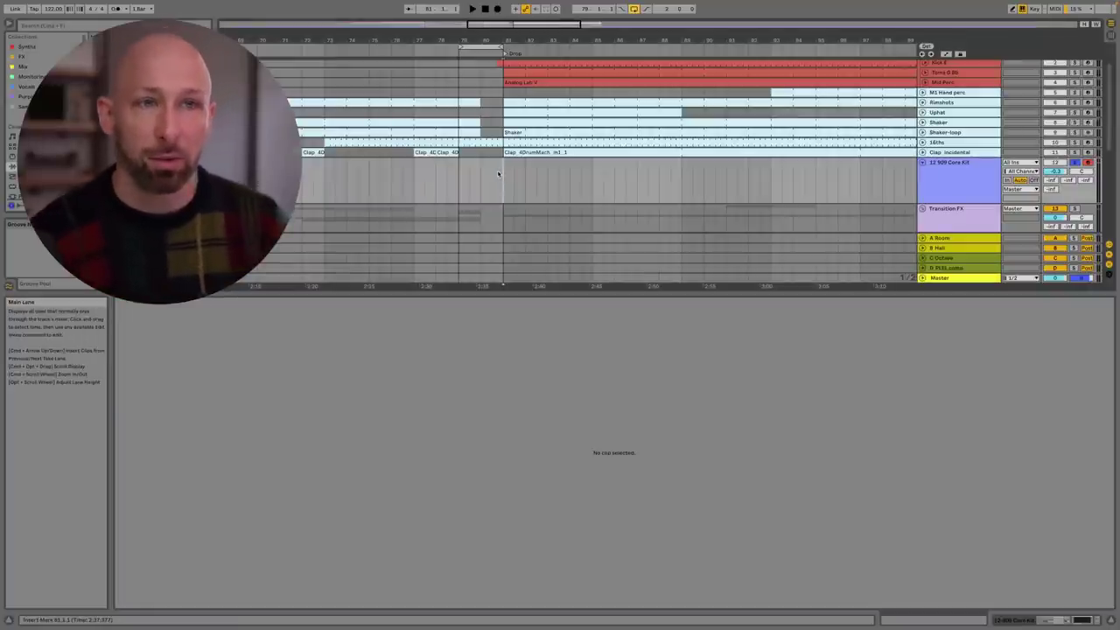
left_click_drag(499, 172, 414, 181)
key("super+shift+m")
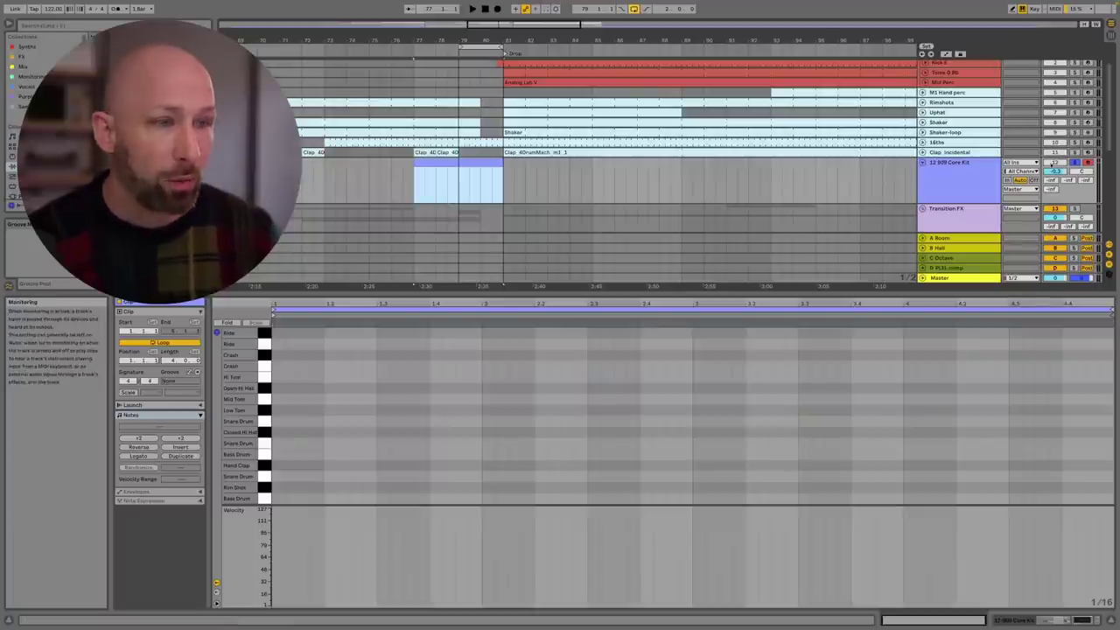
Draw quarter-note snare hits and duplicate them onward, offsetting copies to double into 16ths.
double_click(278, 477)
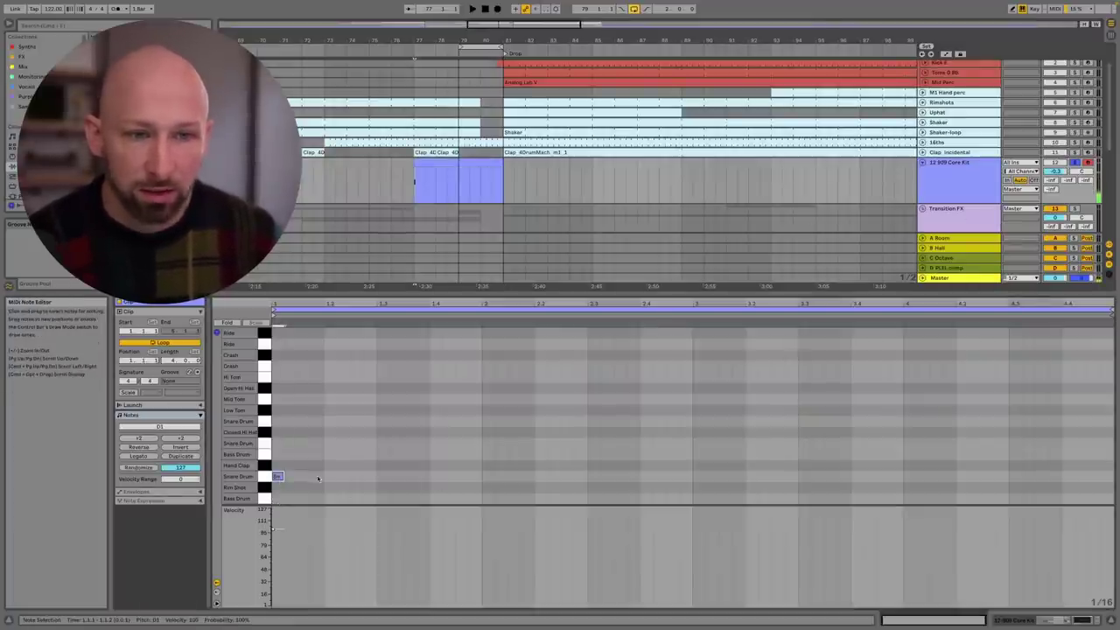
double_click(385, 476)
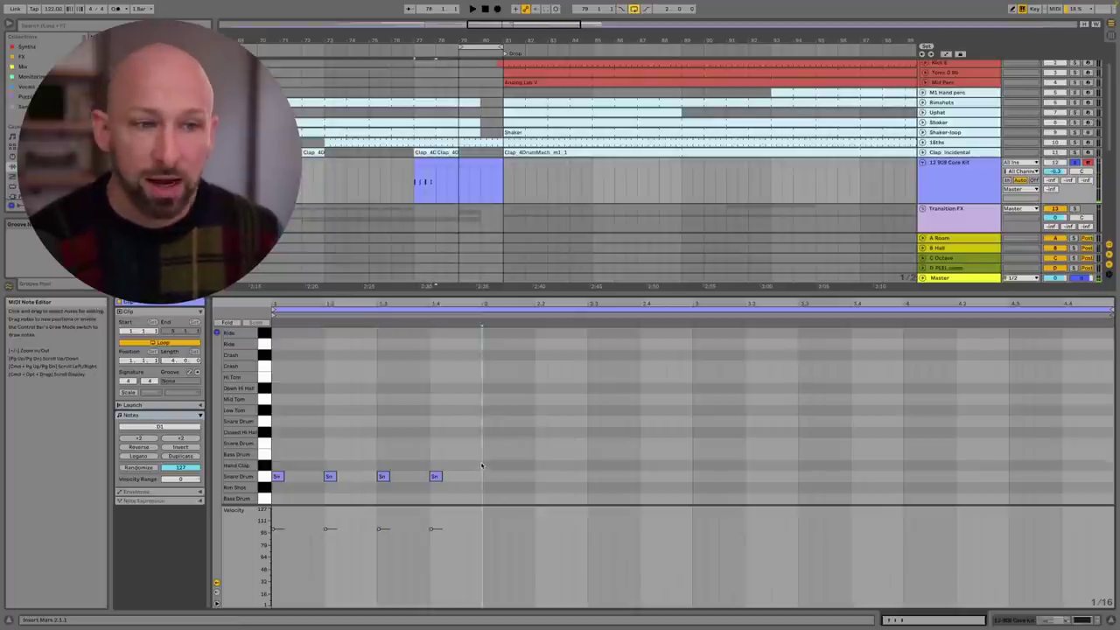
left_click_drag(481, 466, 181, 506)
key("super+d")
left_click(523, 476)
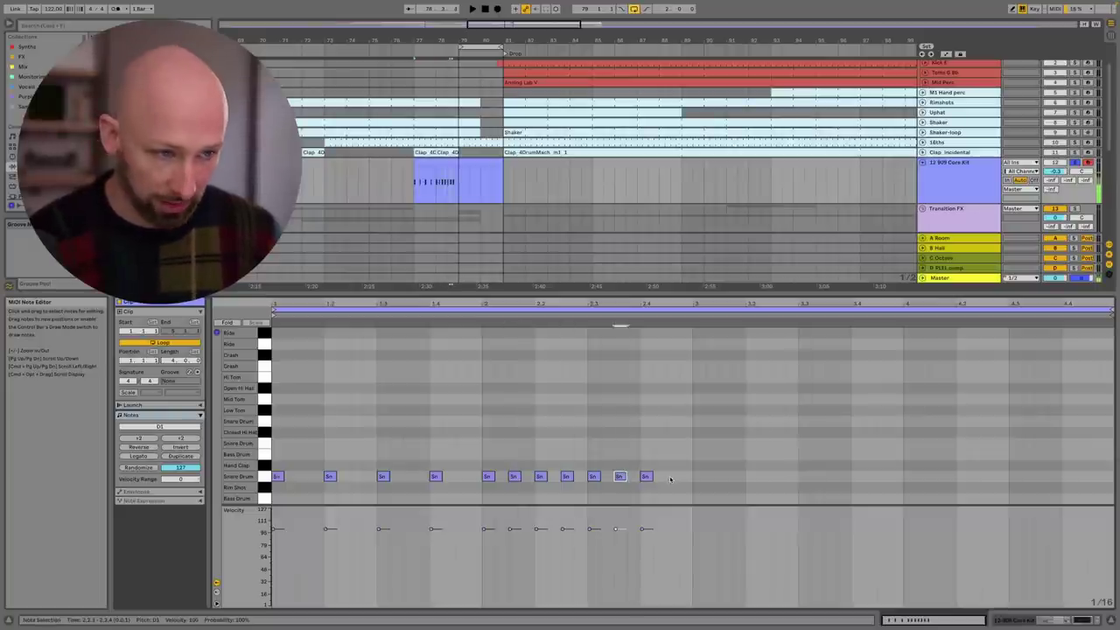
left_click_drag(687, 458, 487, 489)
key("super+d")
left_click_drag(698, 479, 712, 485)
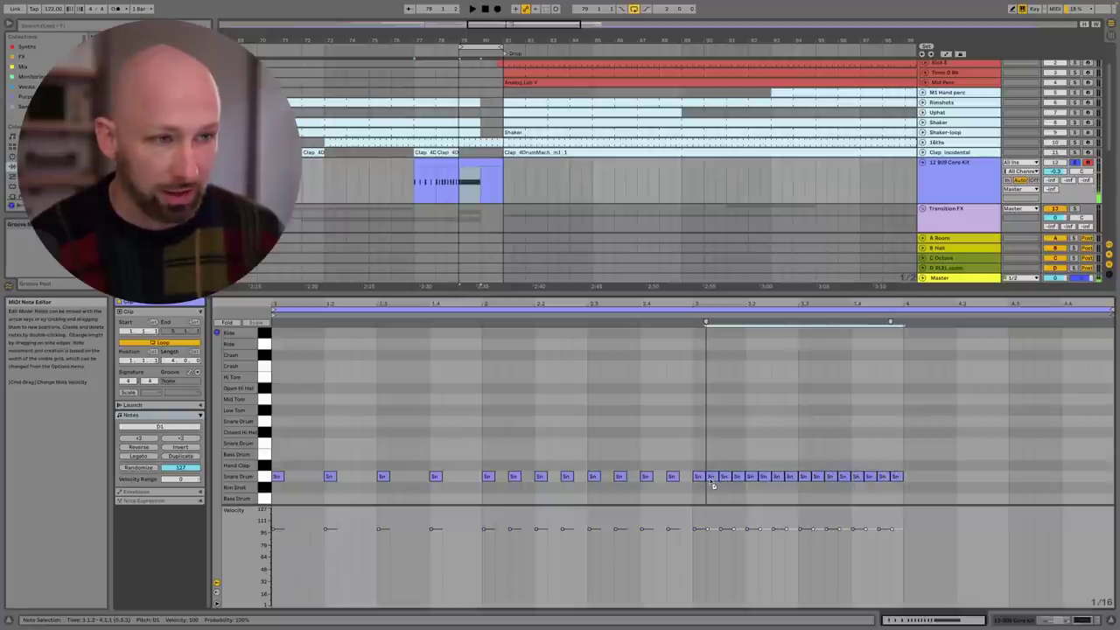
mouse_move(915, 495)
left_mouse_down()
mouse_move(692, 462)
mouse_move(801, 487)
mouse_move(910, 477)
left_mouse_up()
Switch the grid to 1/32 and repeat snare pairs so the clip ends in 32nds.
scroll(1066, 336, "up", 5)
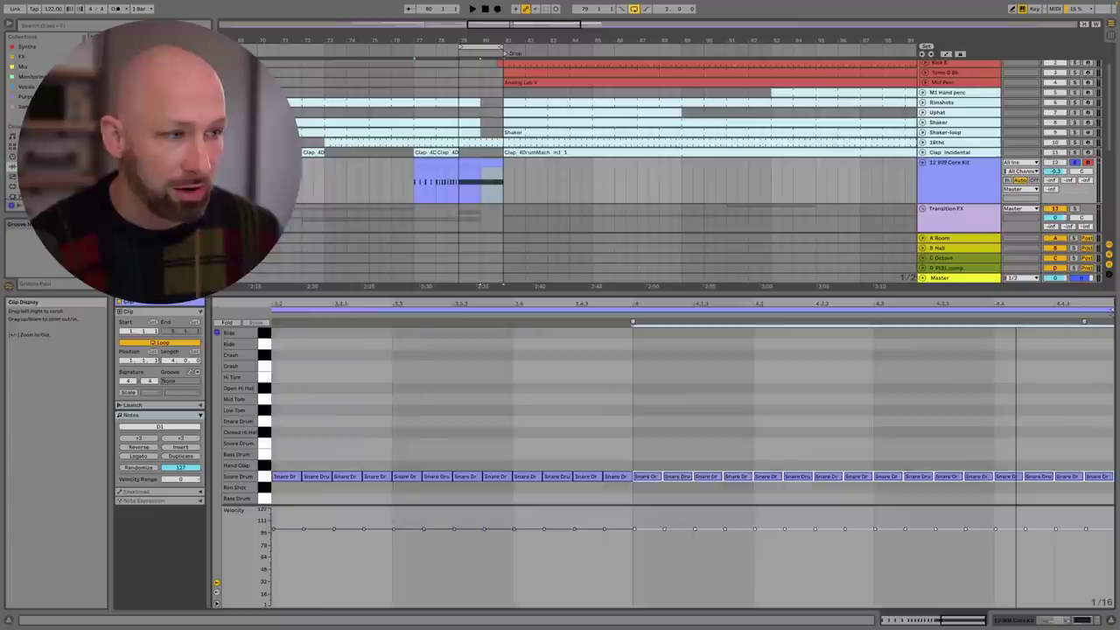
right_click(1000, 390)
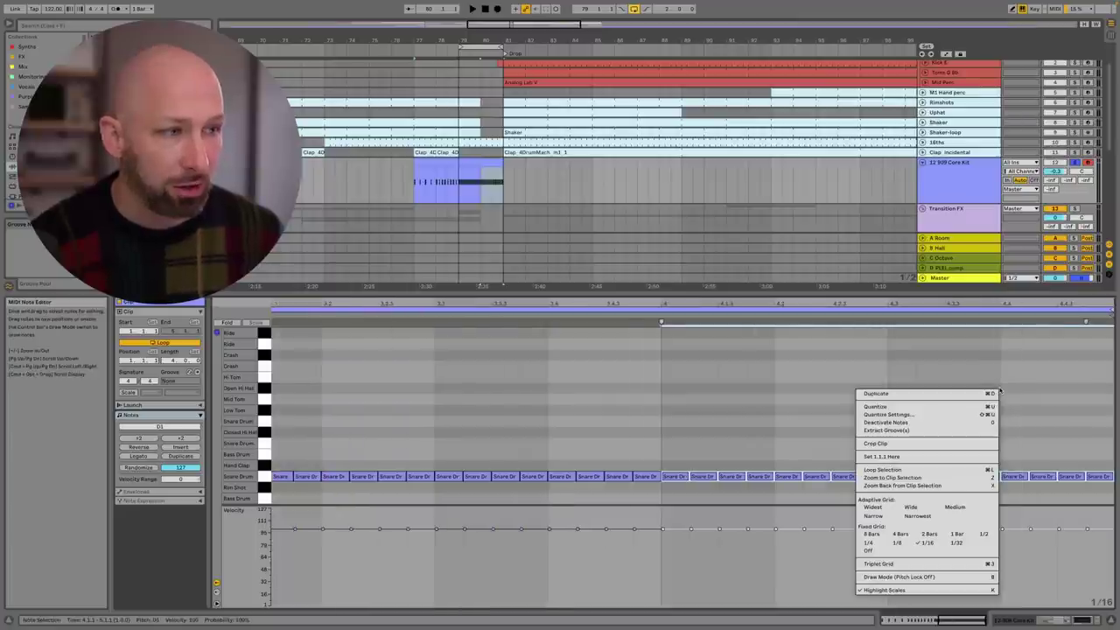
left_click(954, 543)
double_click(906, 488)
left_click_drag(913, 464, 894, 485)
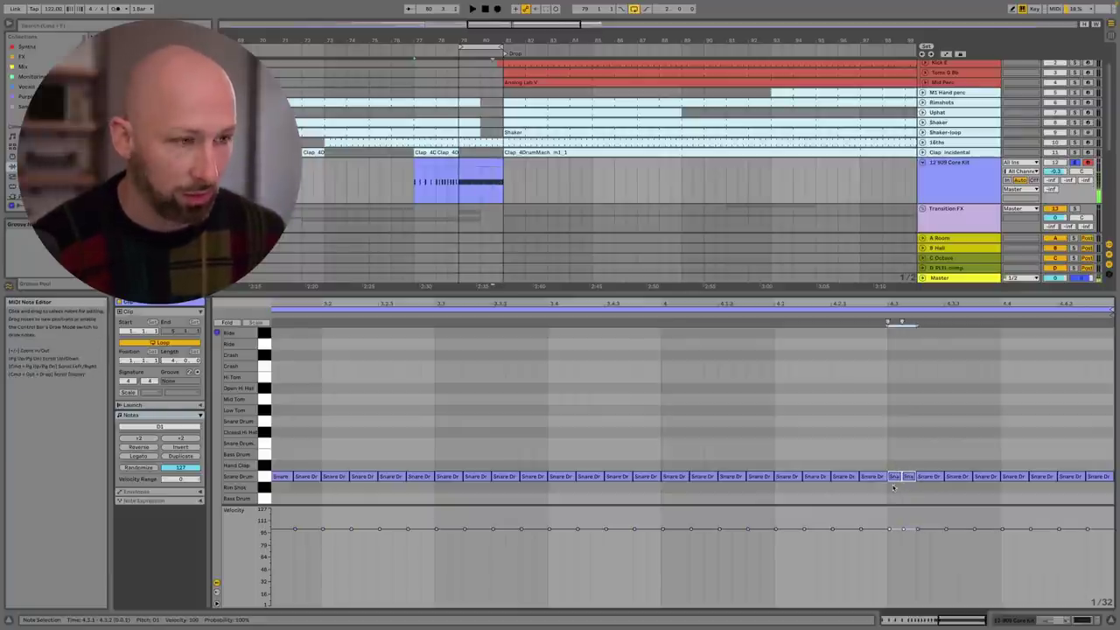
key("super+d")
key("super+d")
key("super+d")
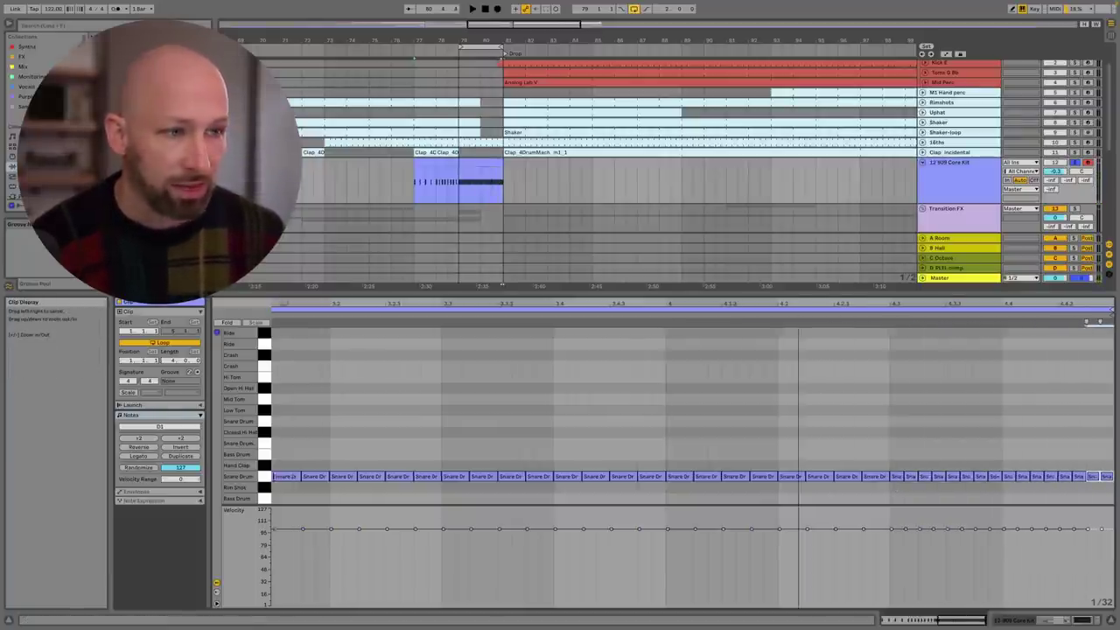
key("minus")
key("minus")
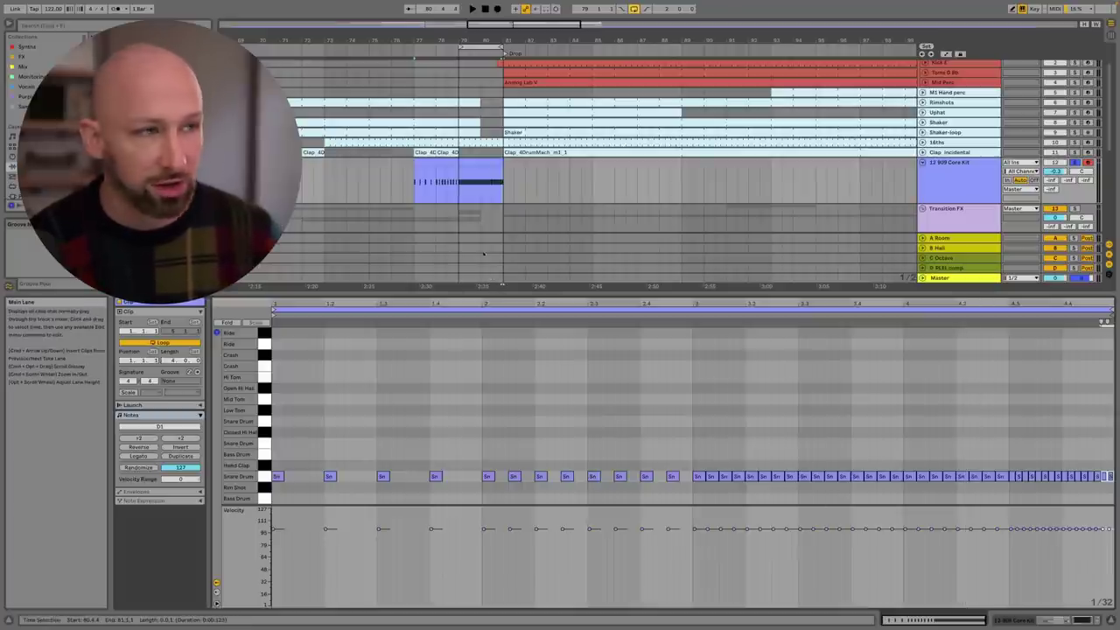
Play the snare roll, nudge the 909 Core Kit volume to about 1.9 dB, and set quantization to 1 Bar.
left_click(471, 173)
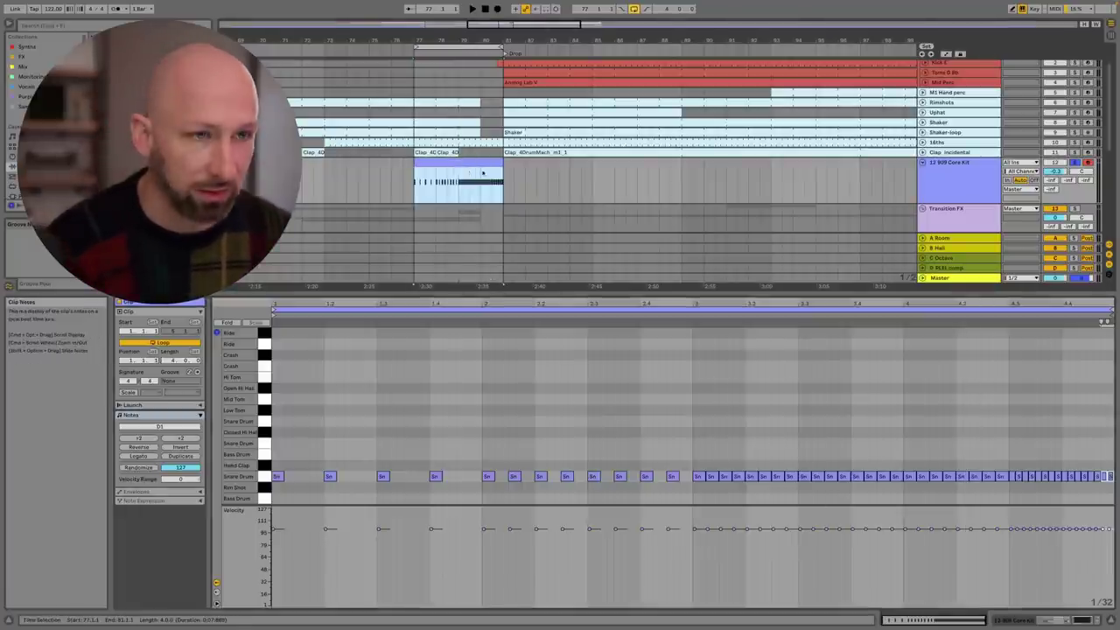
key("space")
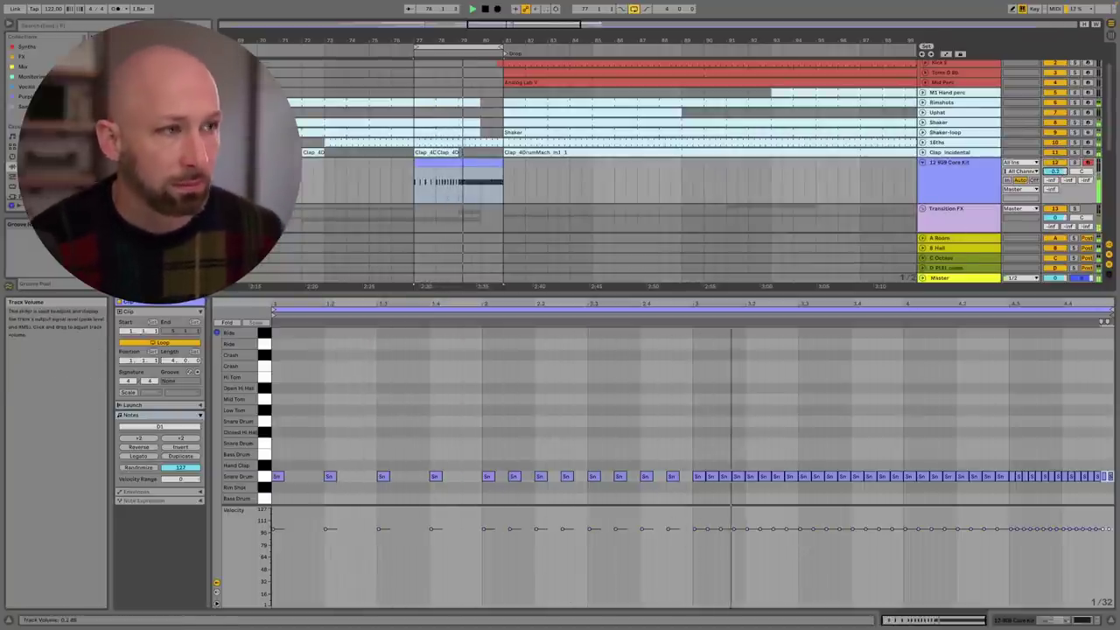
left_click_drag(1057, 171, 1057, 162)
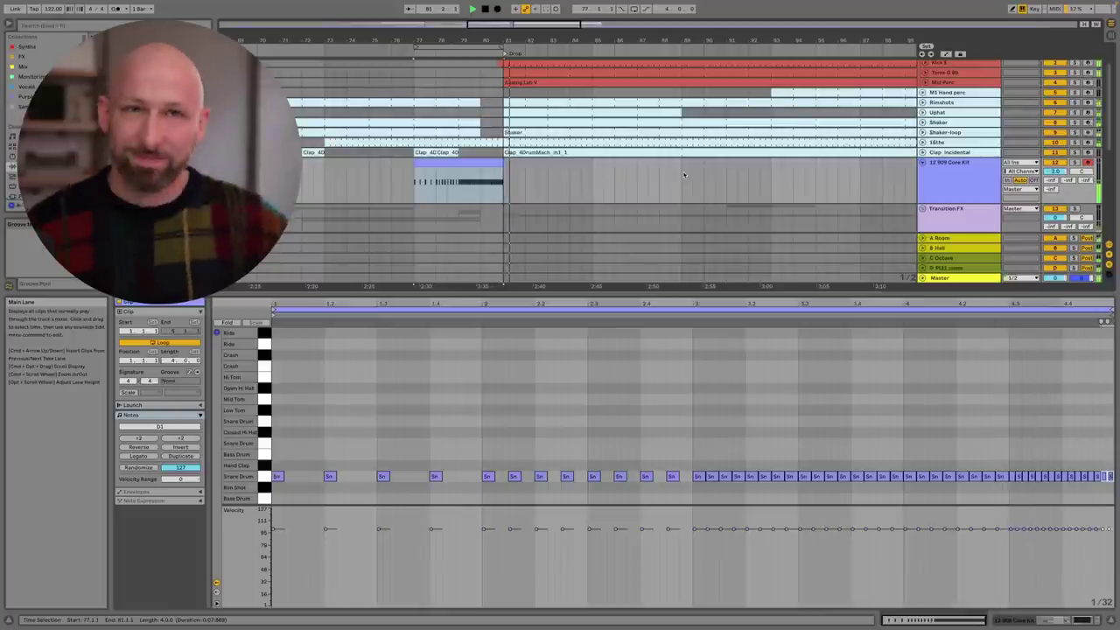
key("space")
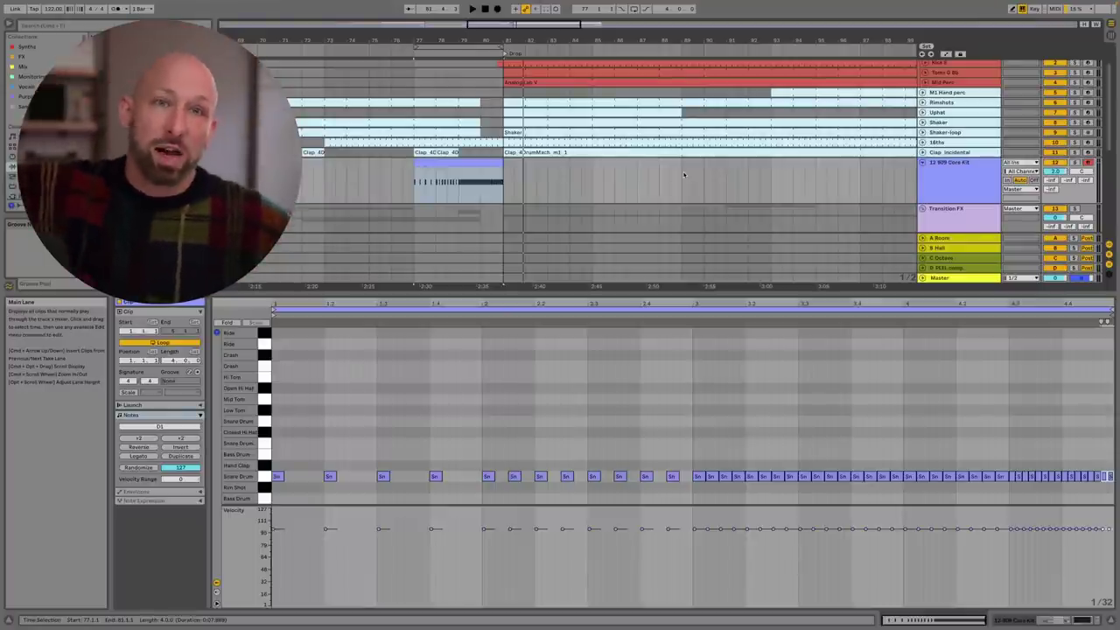
key("super+9")
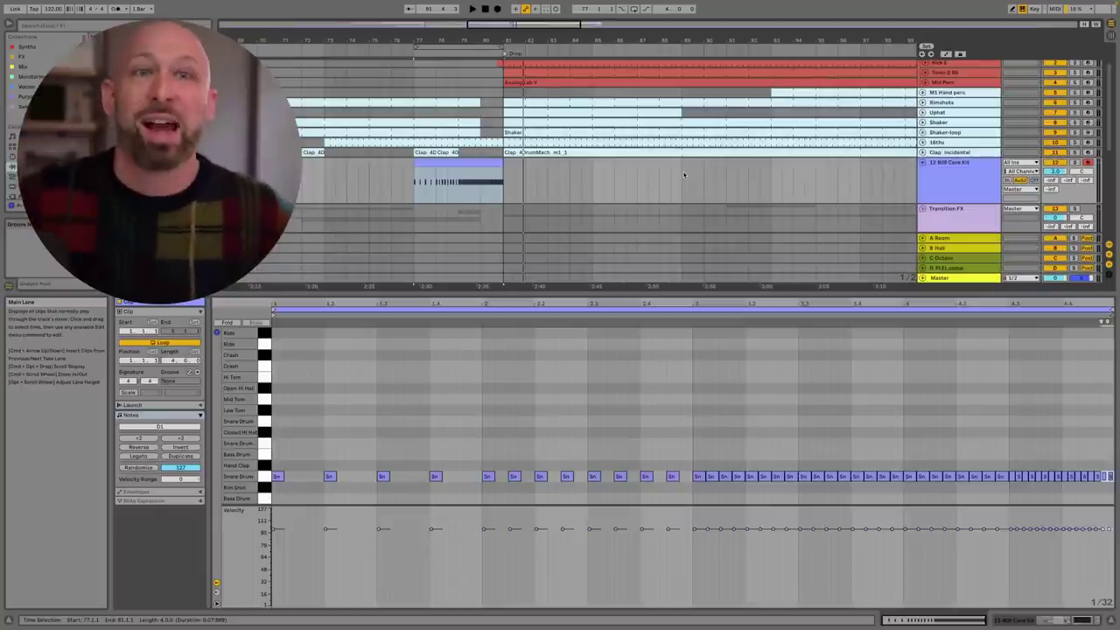